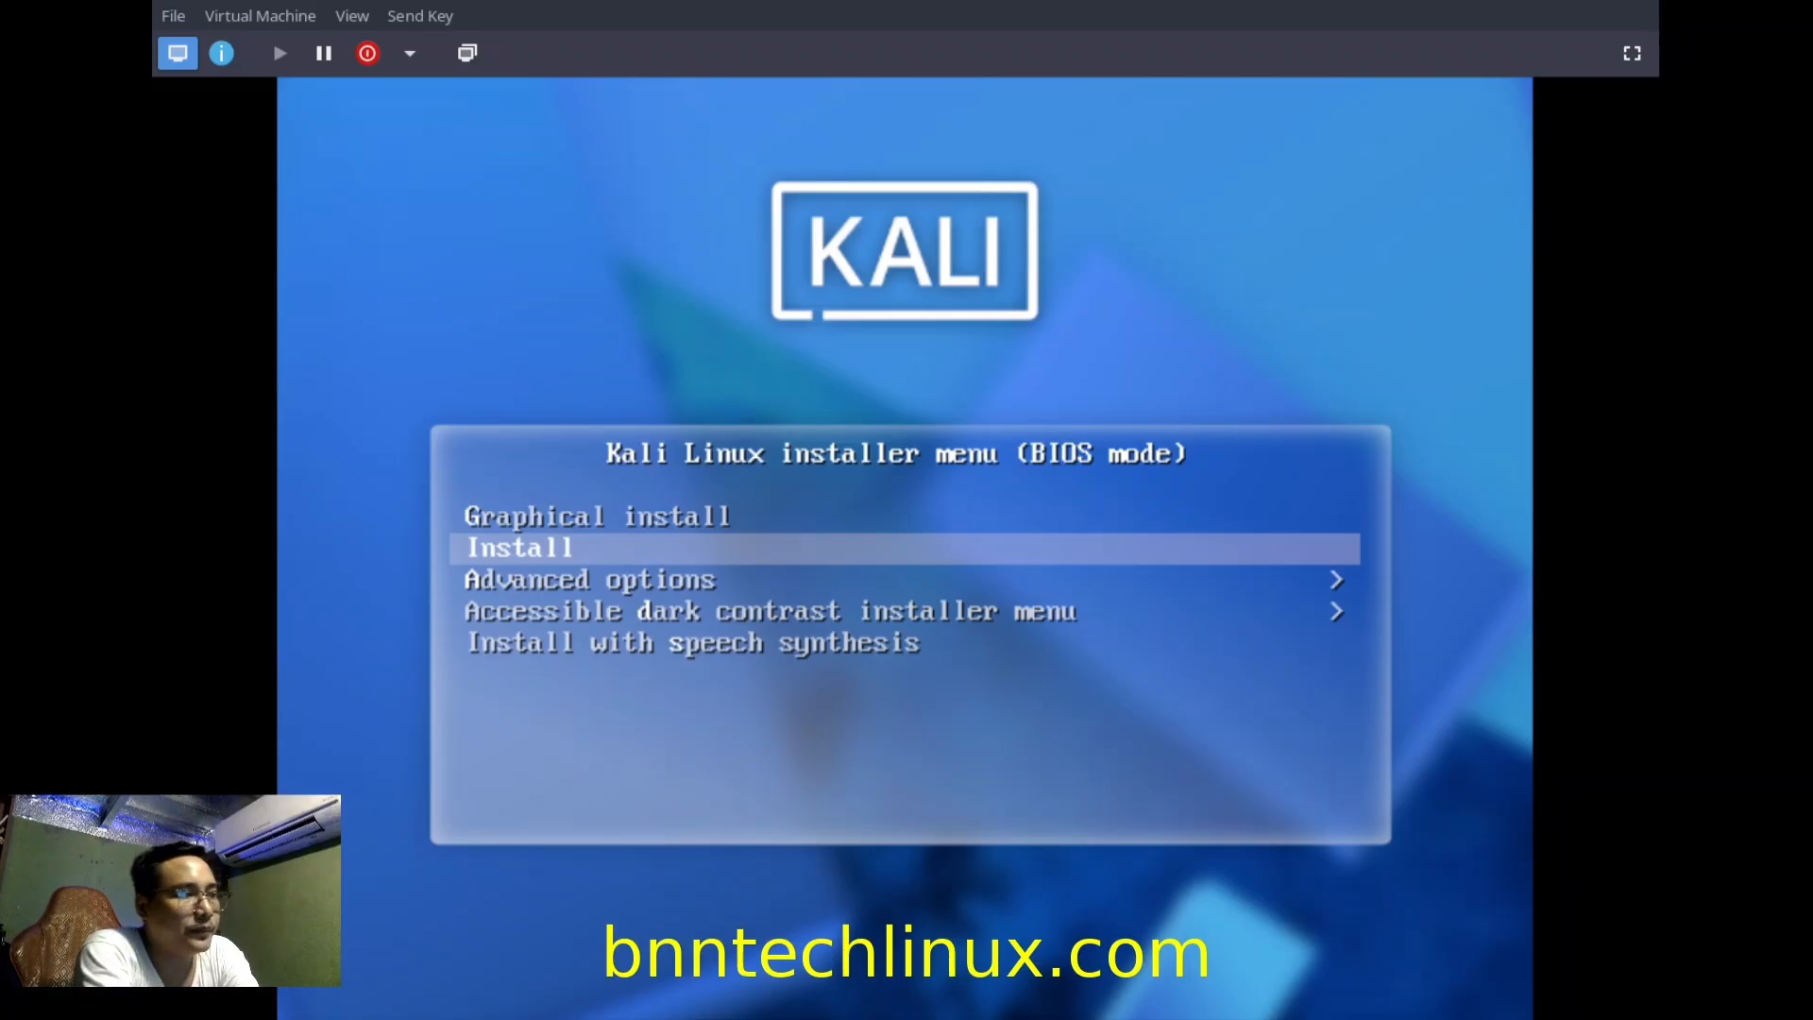
Choose 'Graphical install' in the Kali boot menu and boot it.
key("Up")
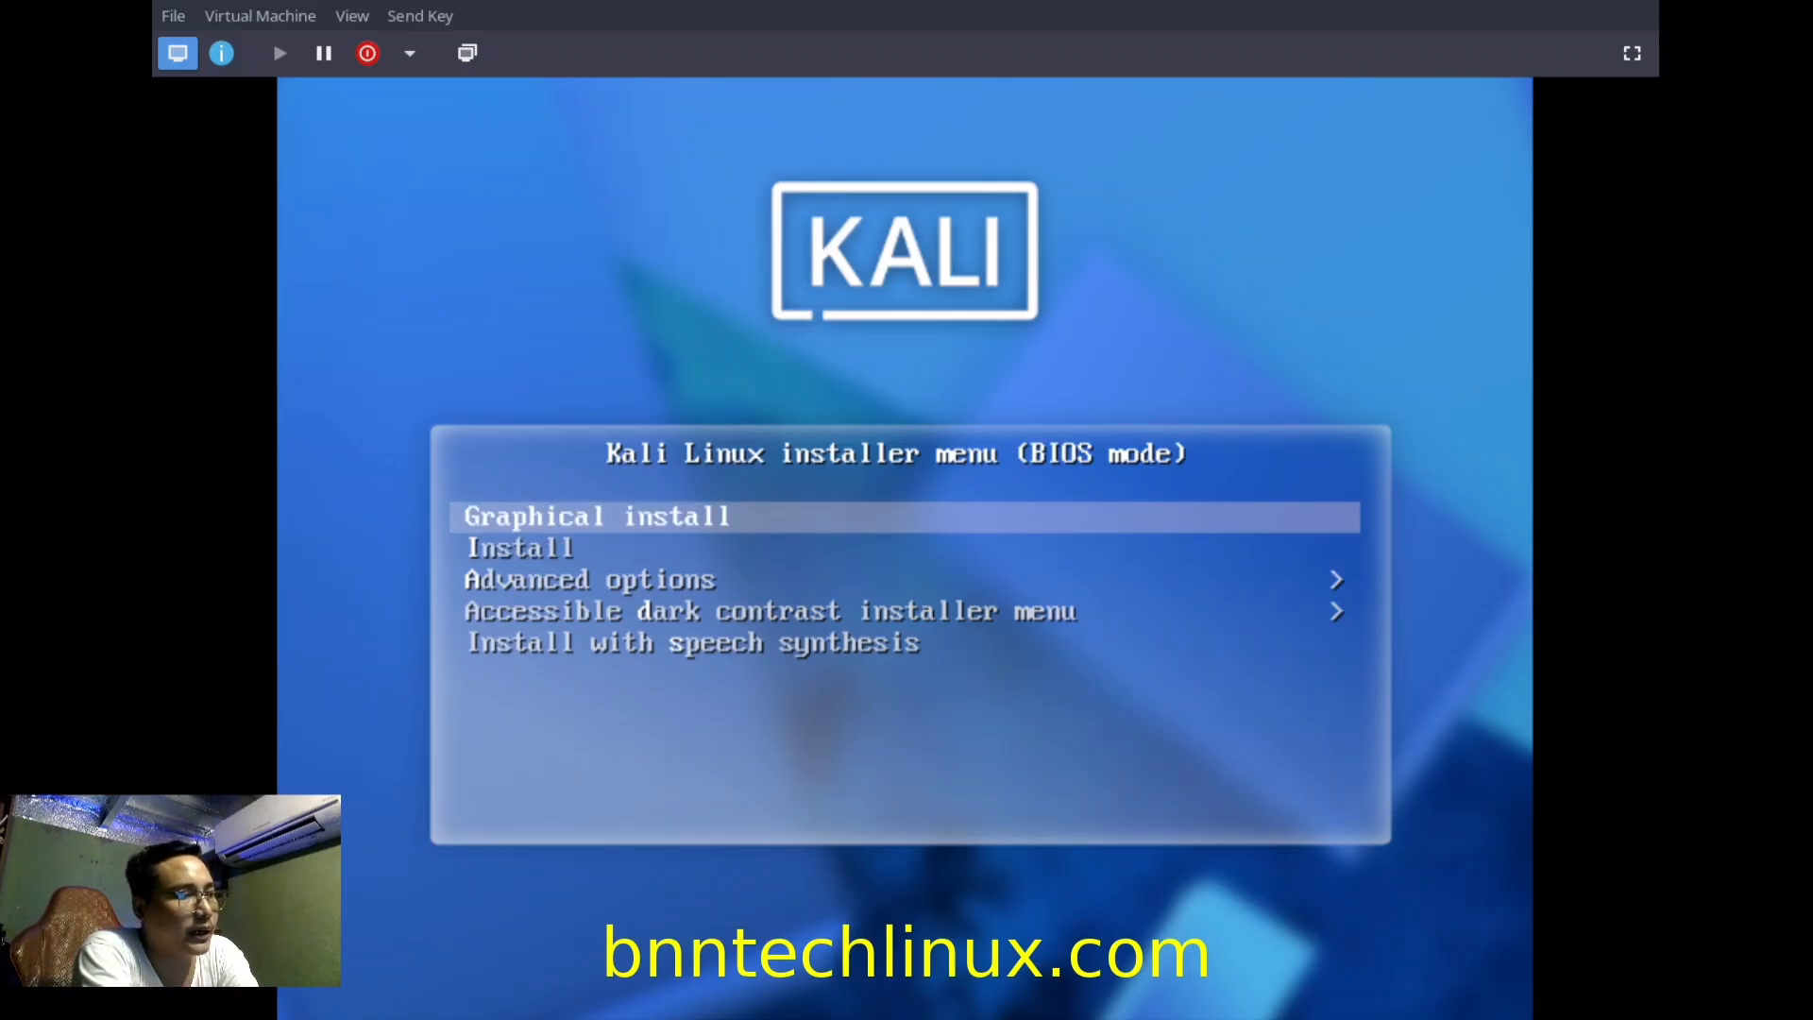
key("Down")
key("Up")
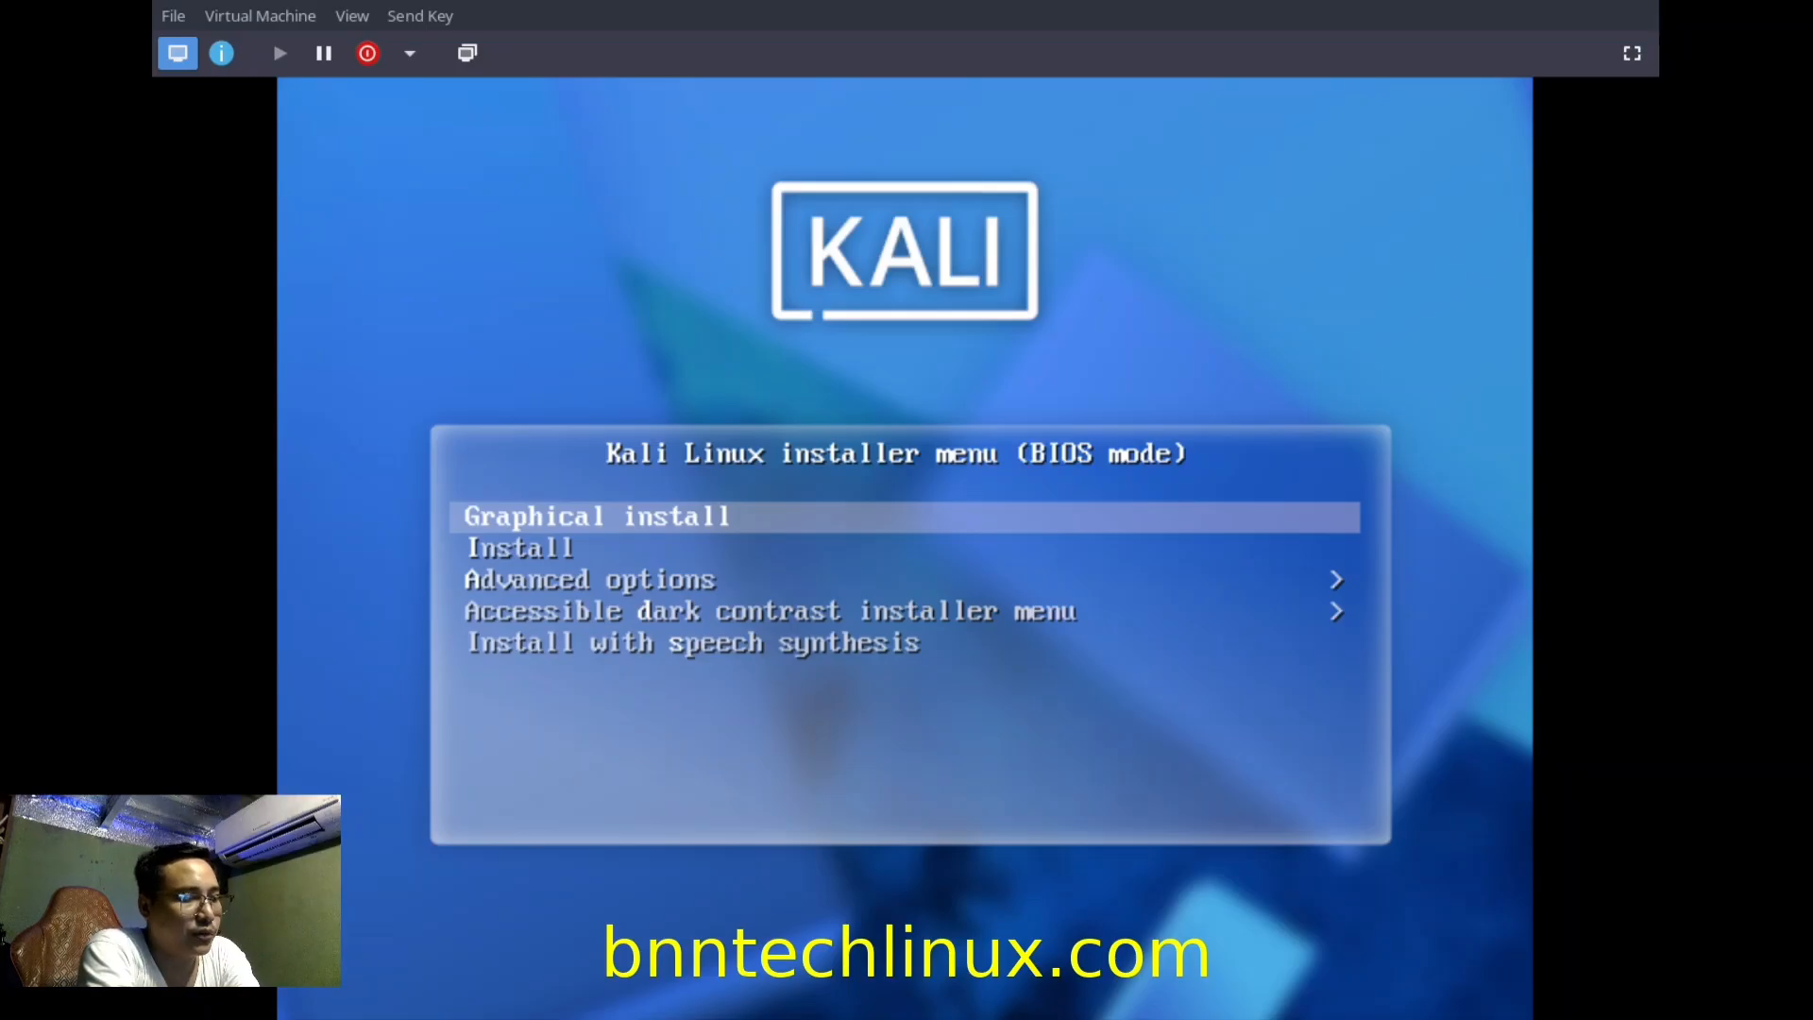
key("Down")
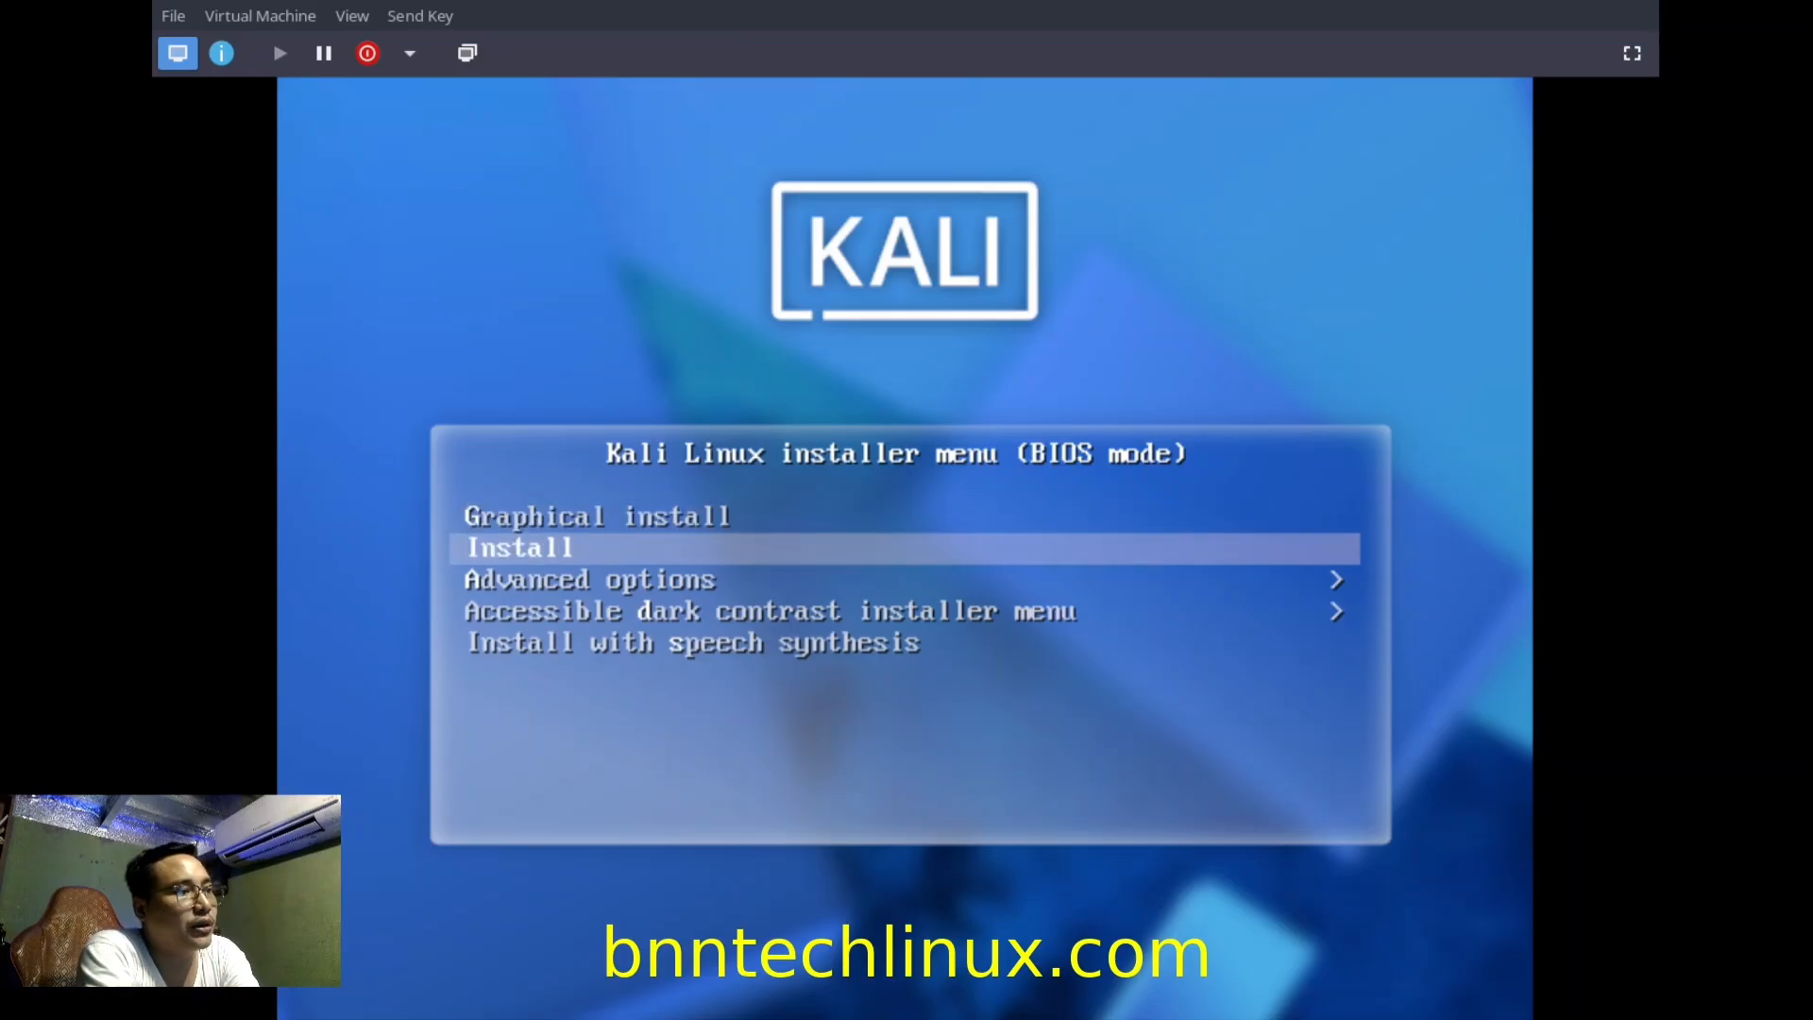
key("Up")
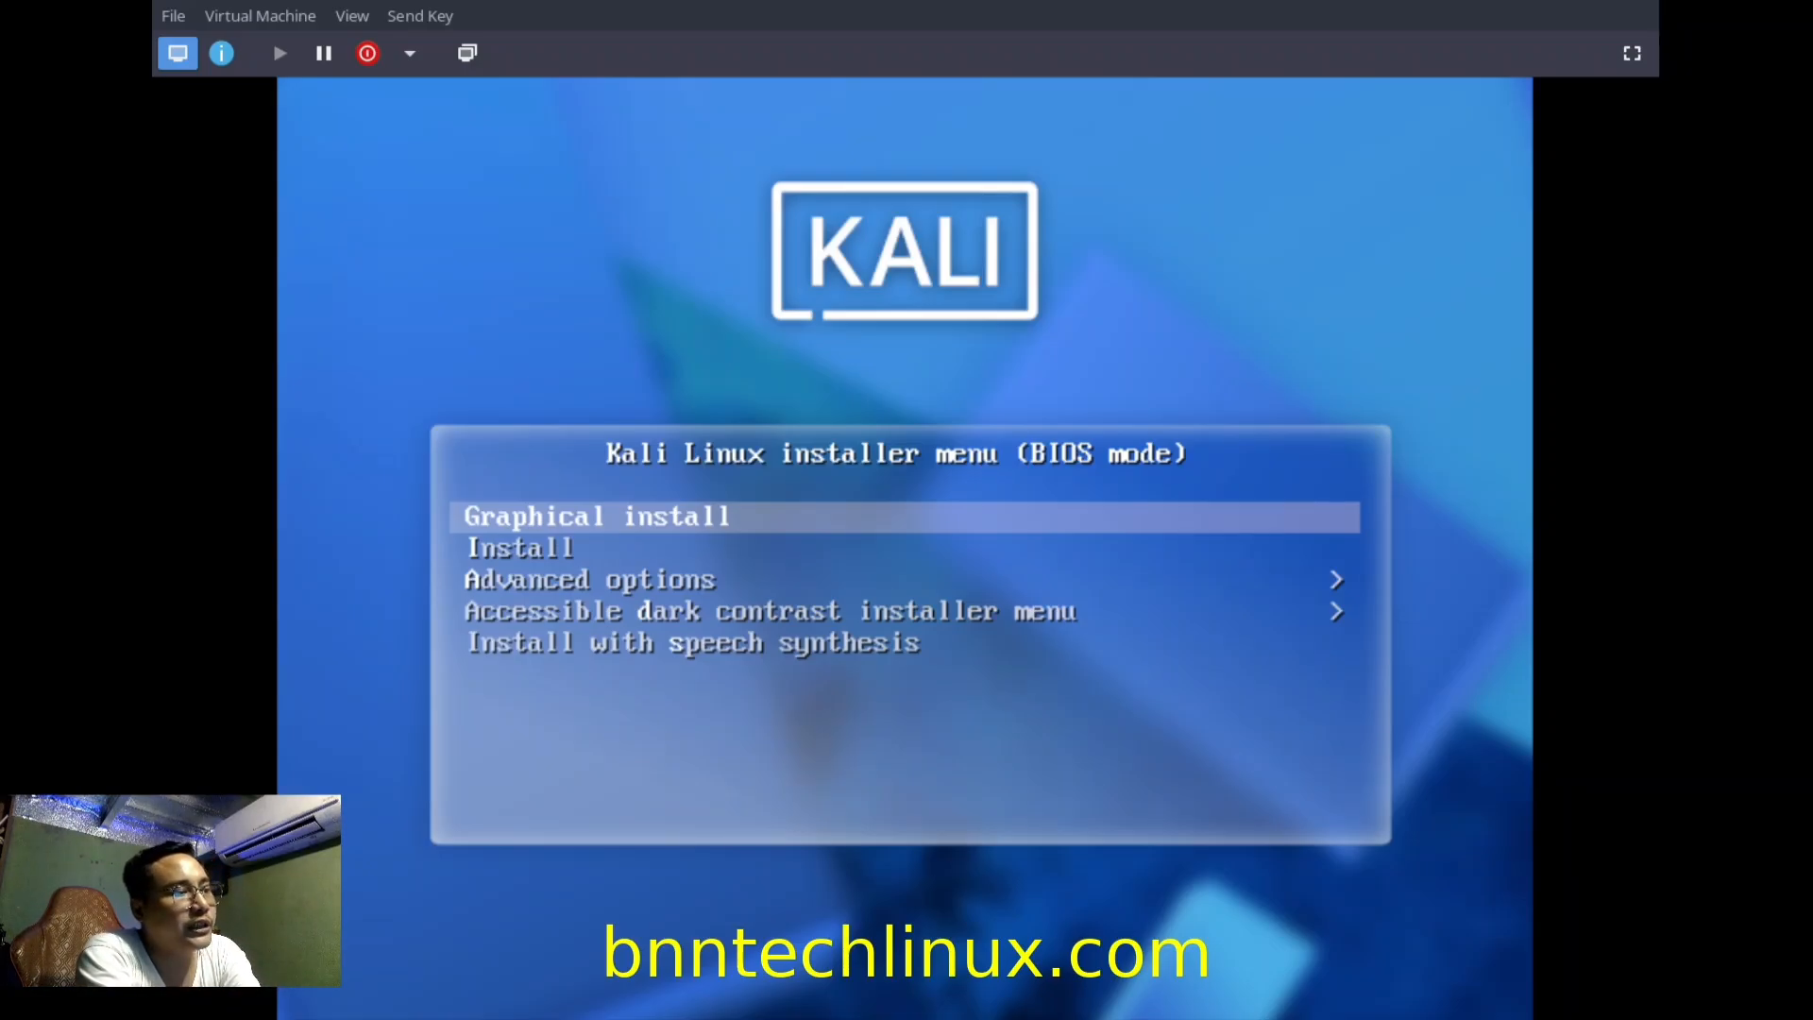
key("Down")
key("Down")
key("Up")
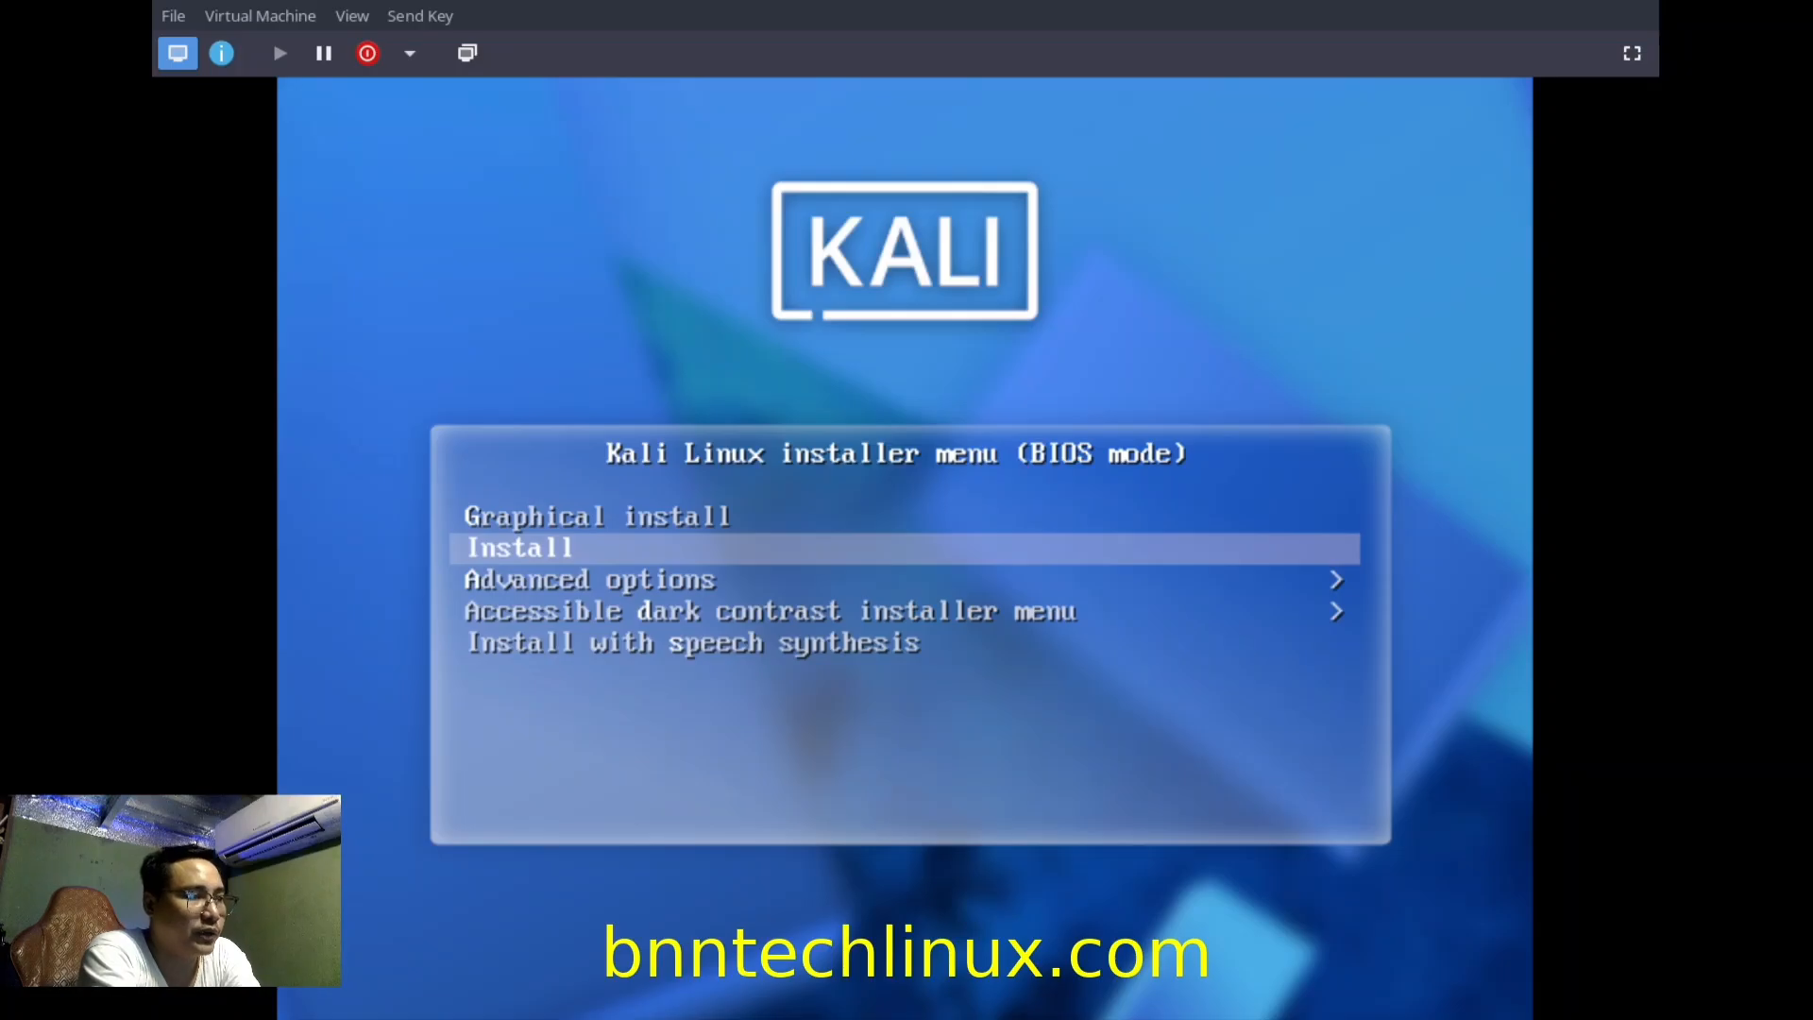
key("Up")
key("Return")
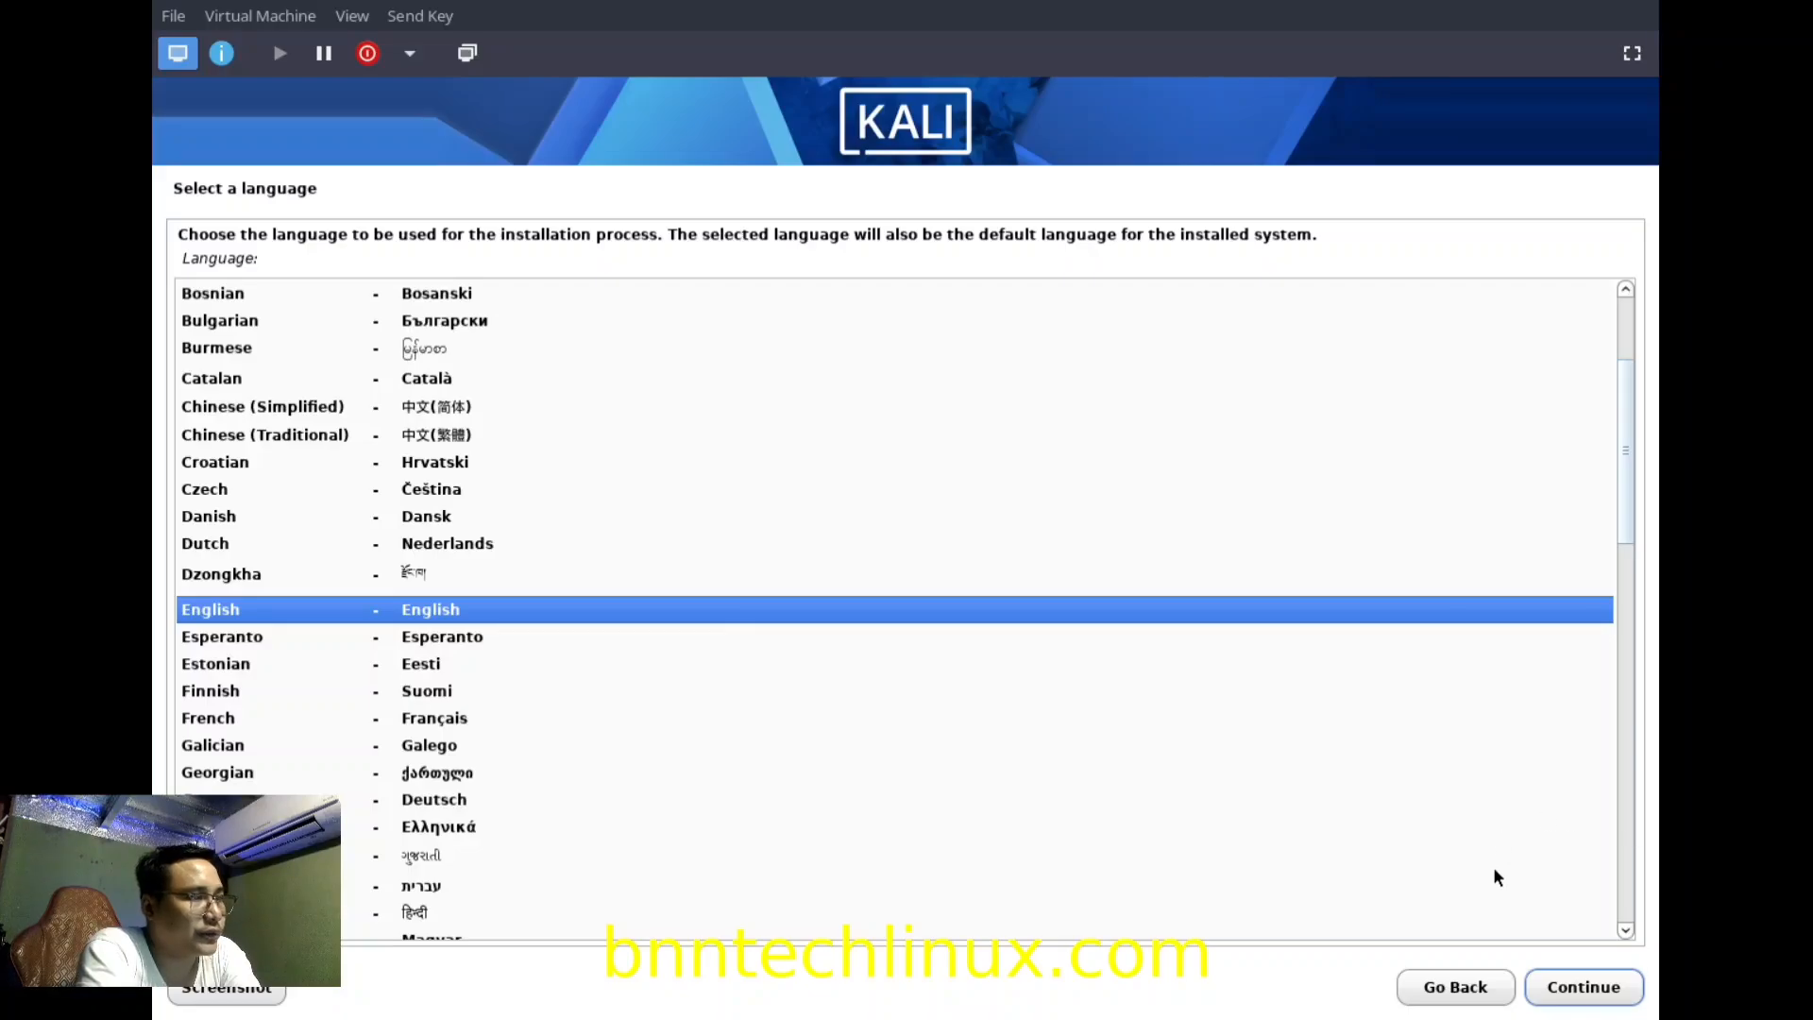
Keep English language, United States location and American English keyboard.
left_click(1575, 1004)
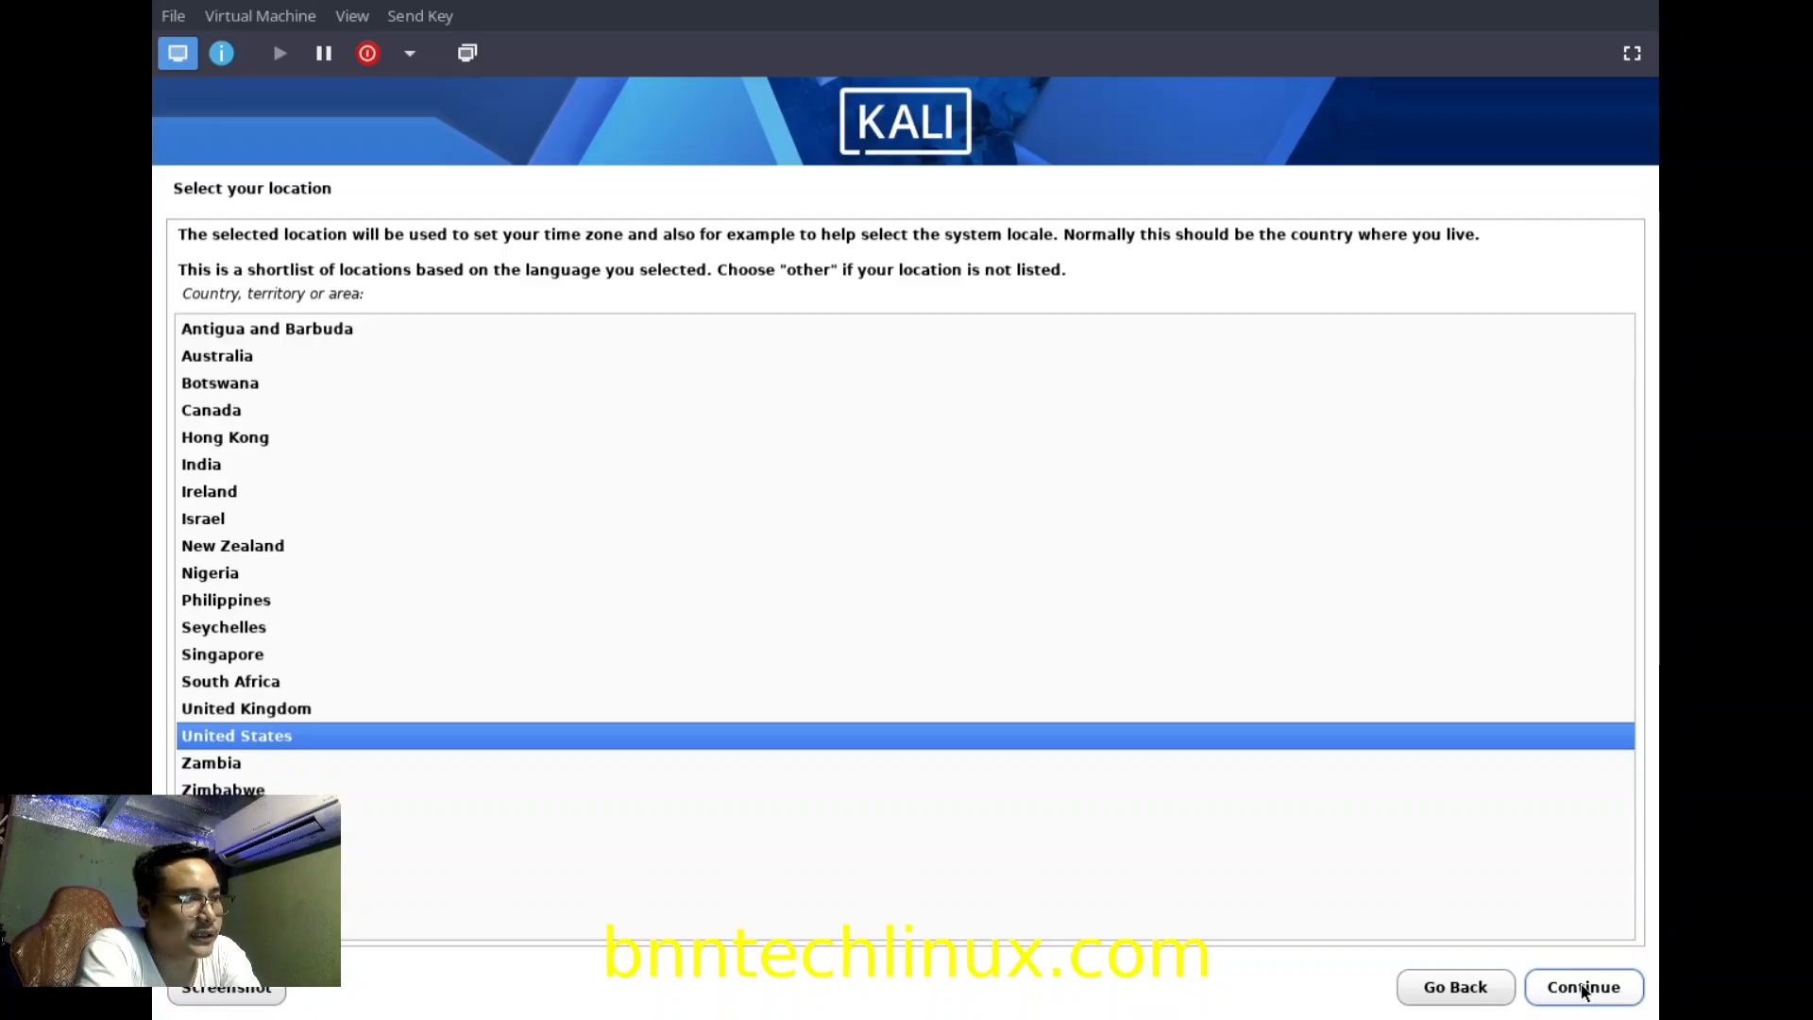
left_click(1583, 988)
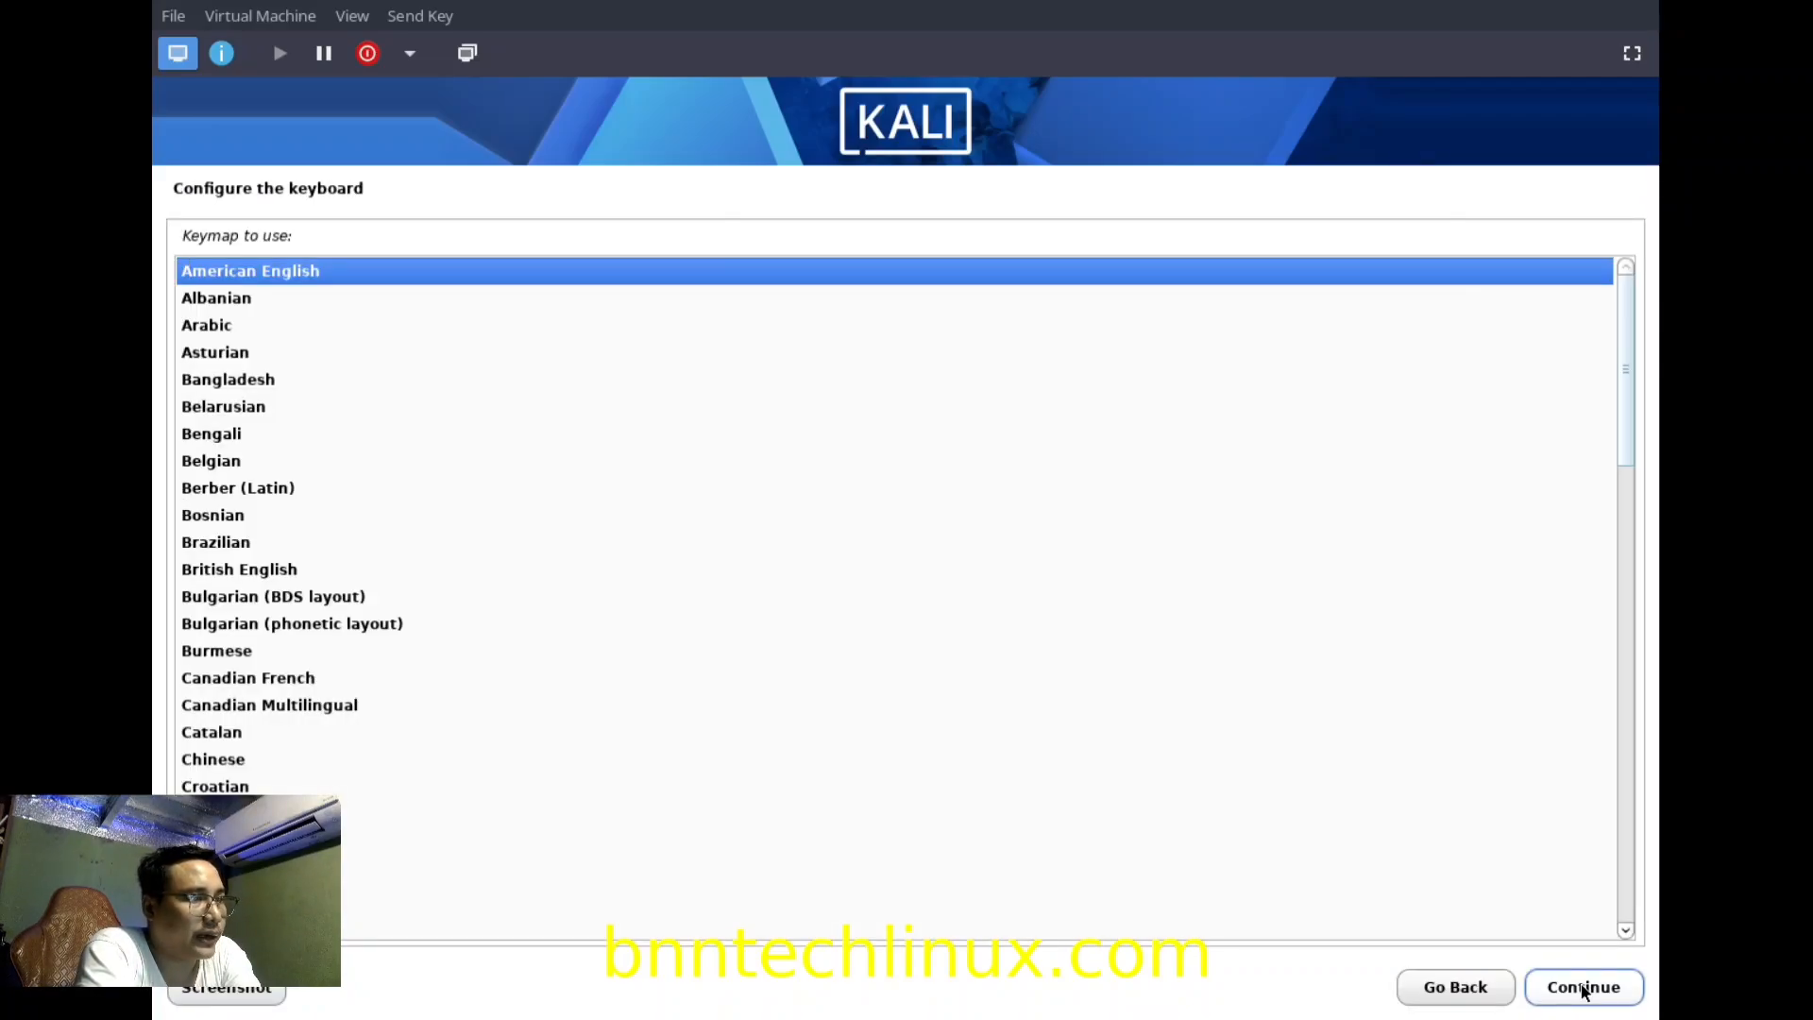
left_click(1583, 989)
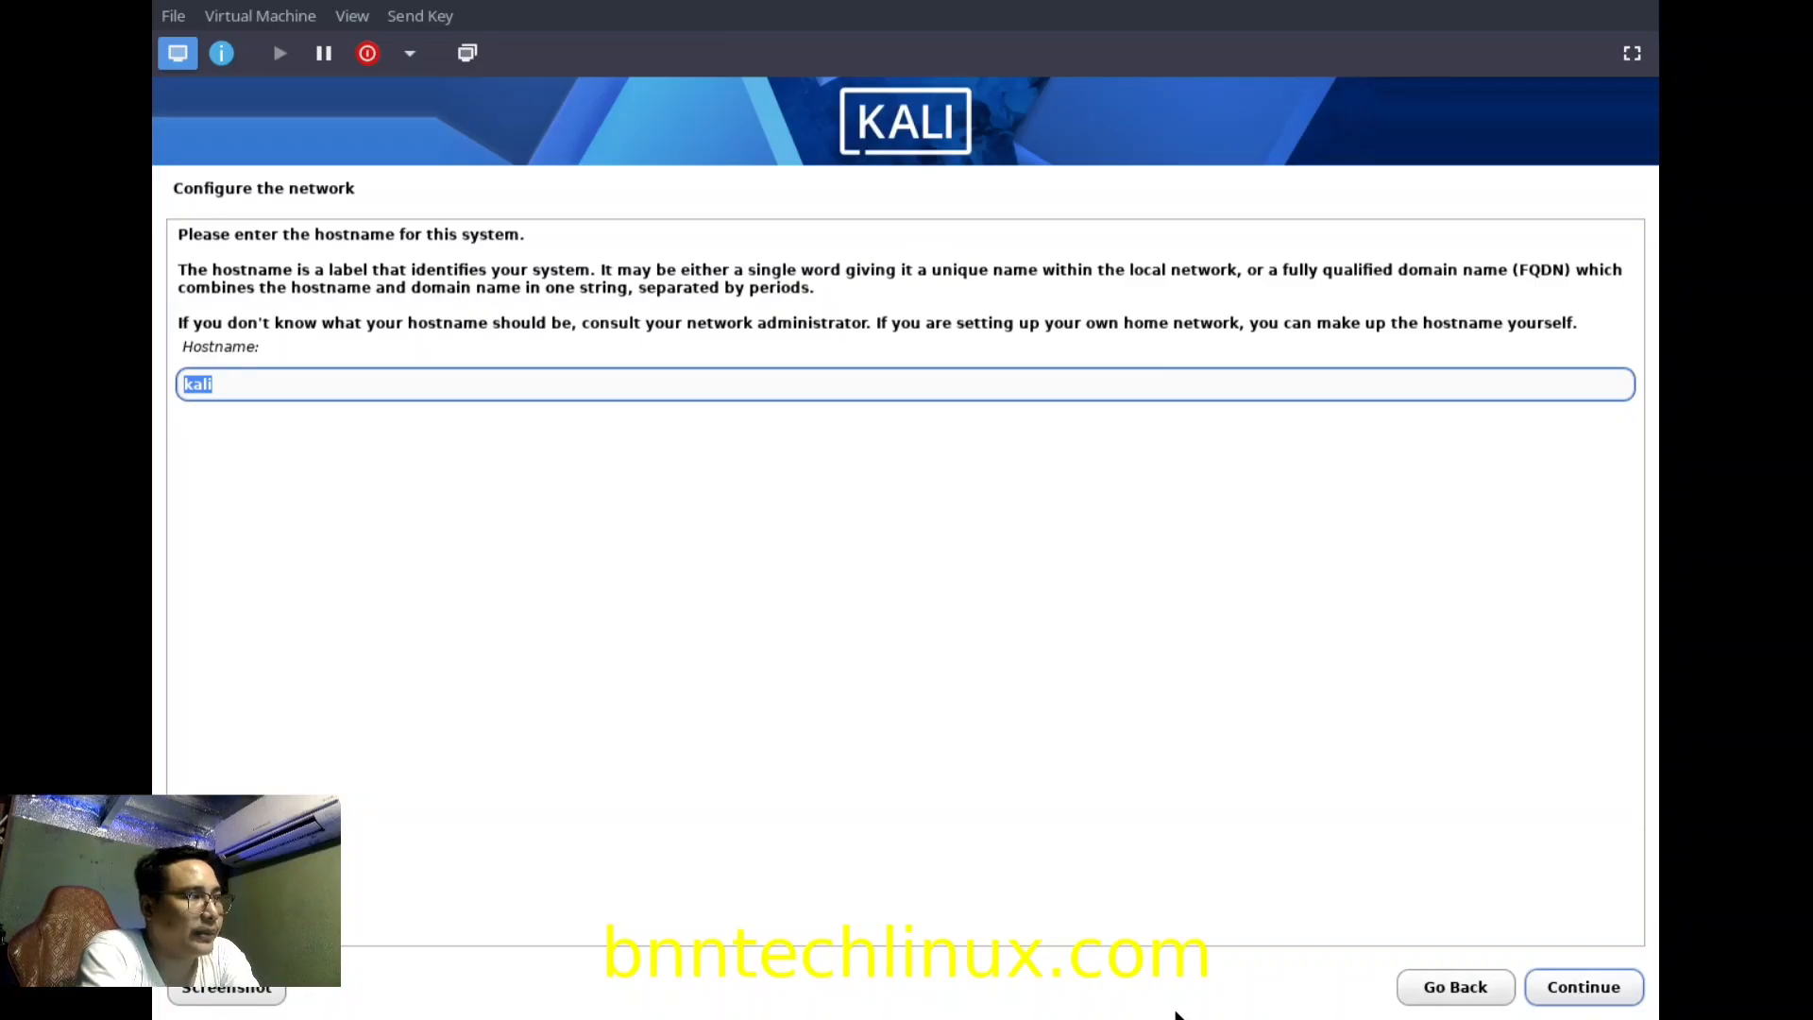
Change the hostname to 'kalipc' and leave the domain name empty.
left_click(316, 379)
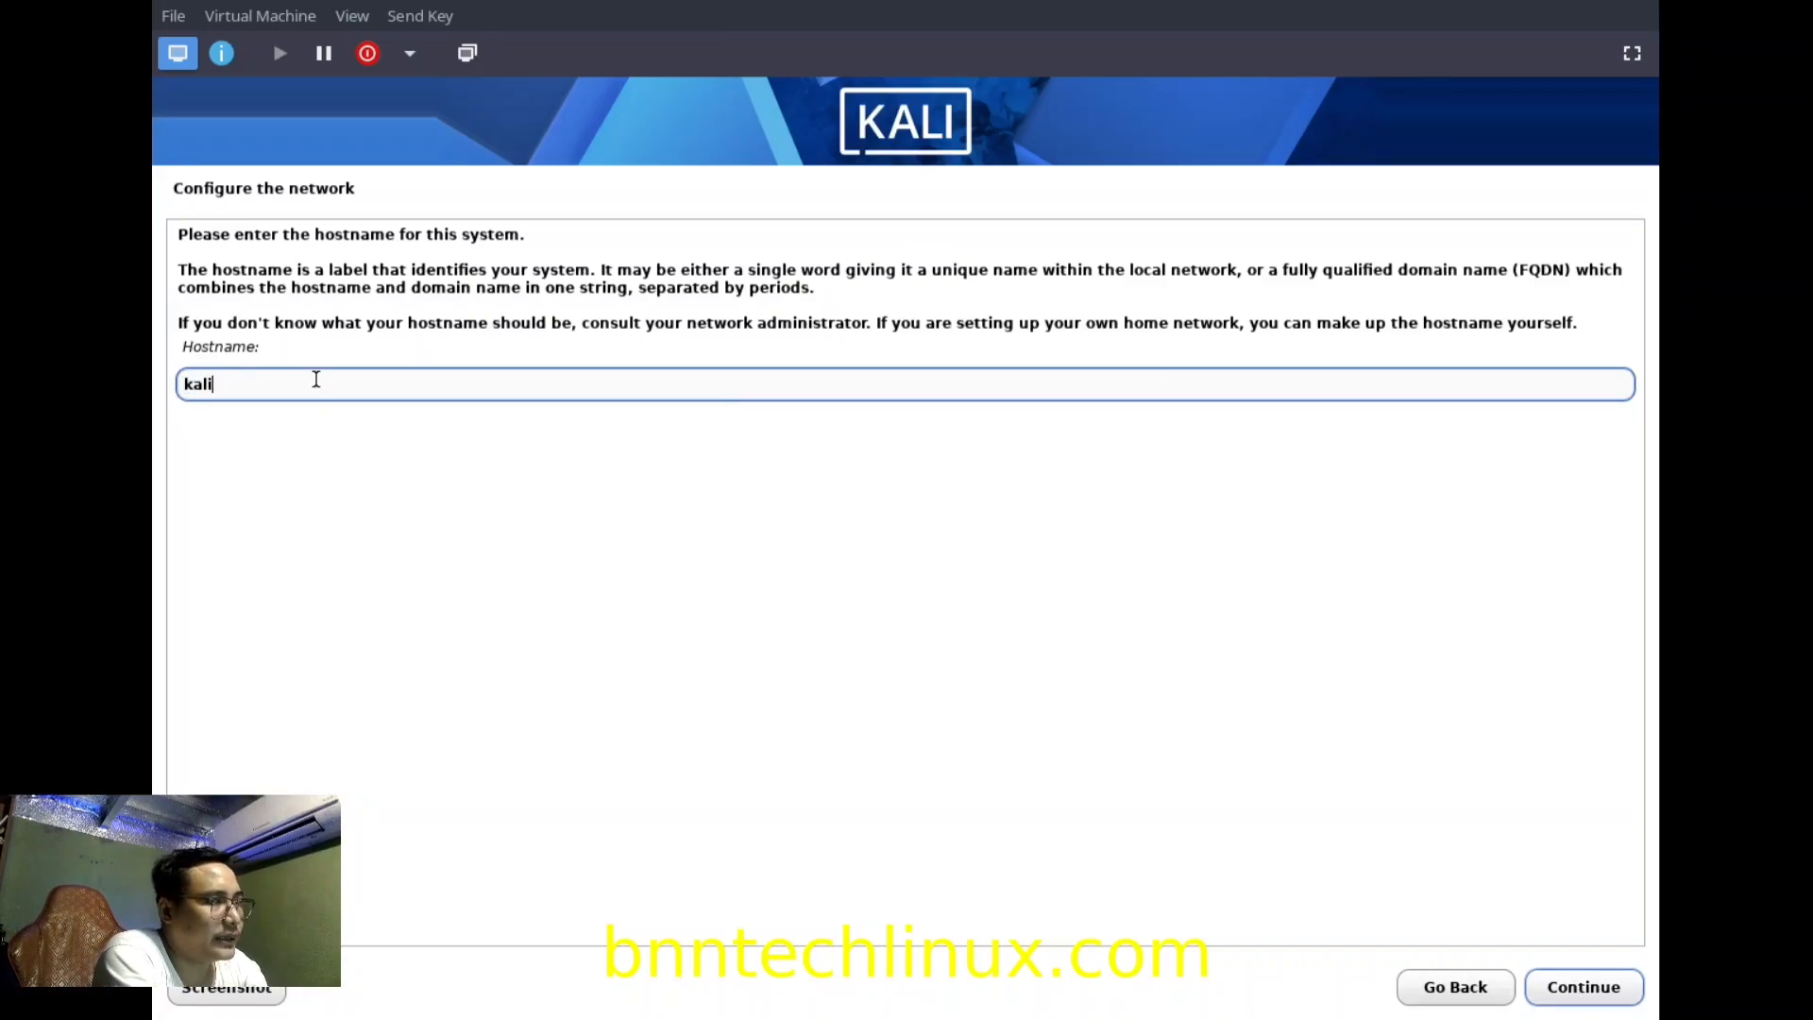
type("pc")
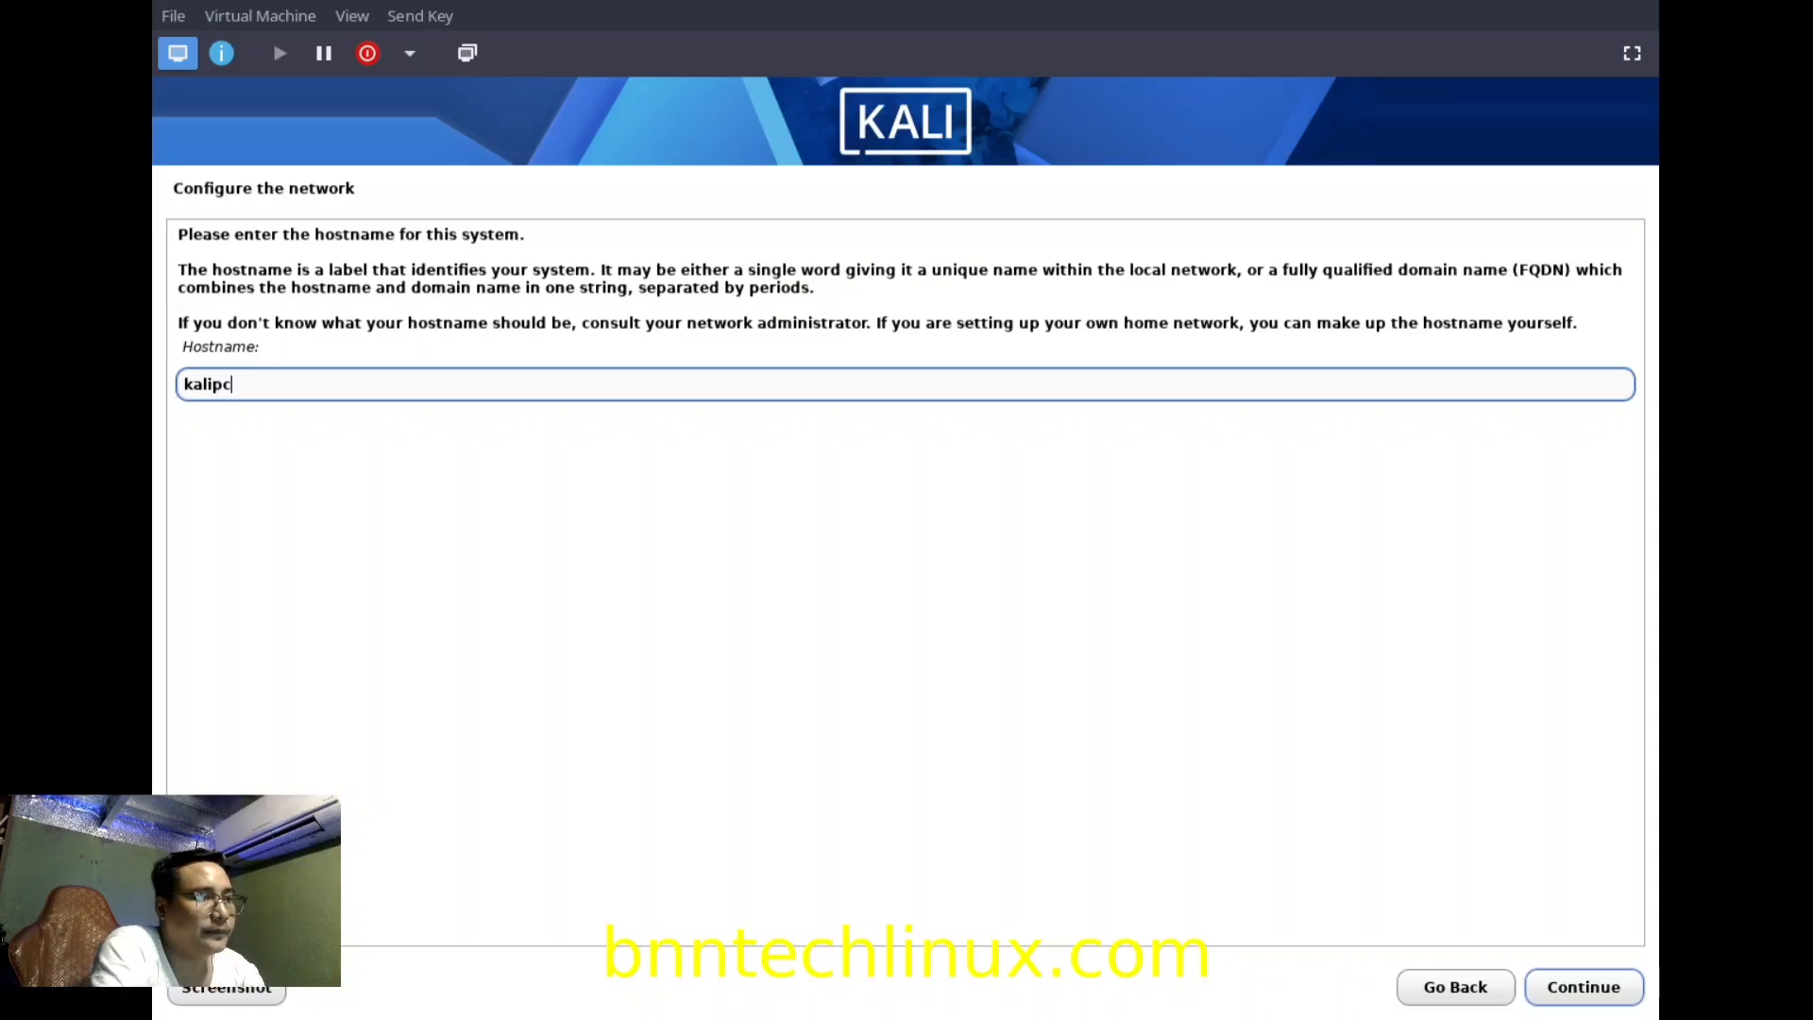
left_click(1578, 988)
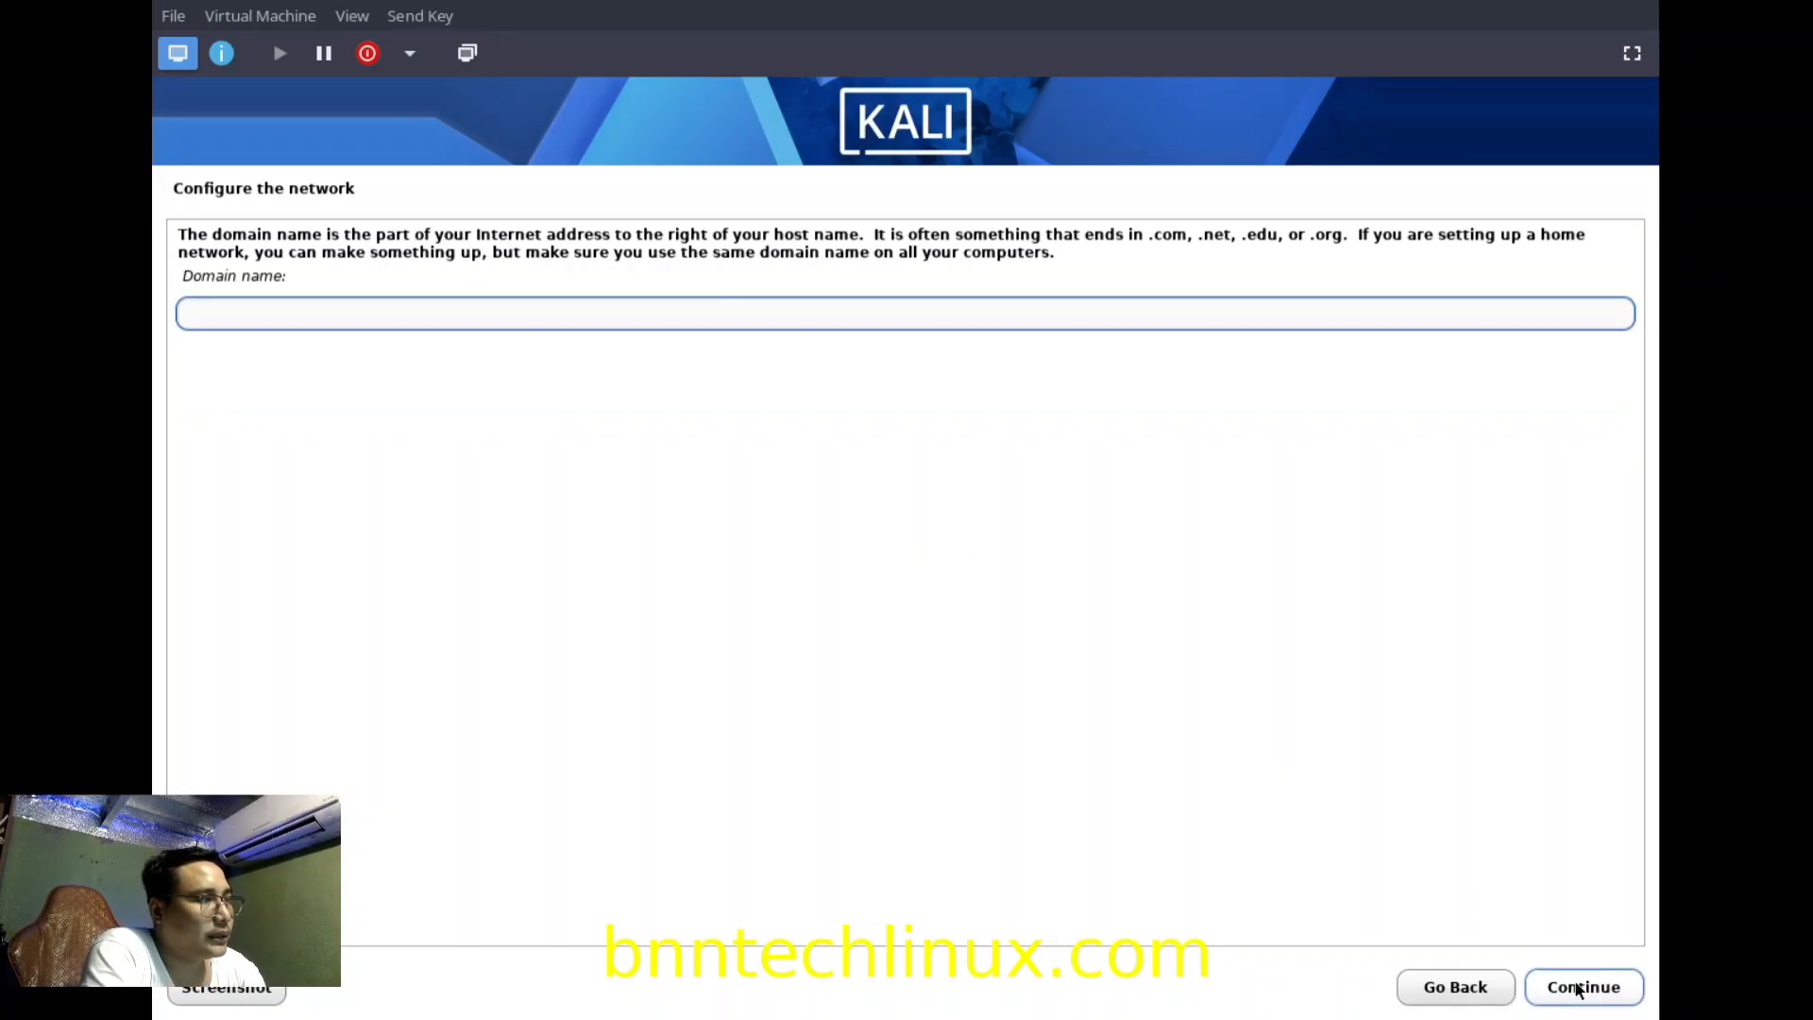
left_click(1578, 988)
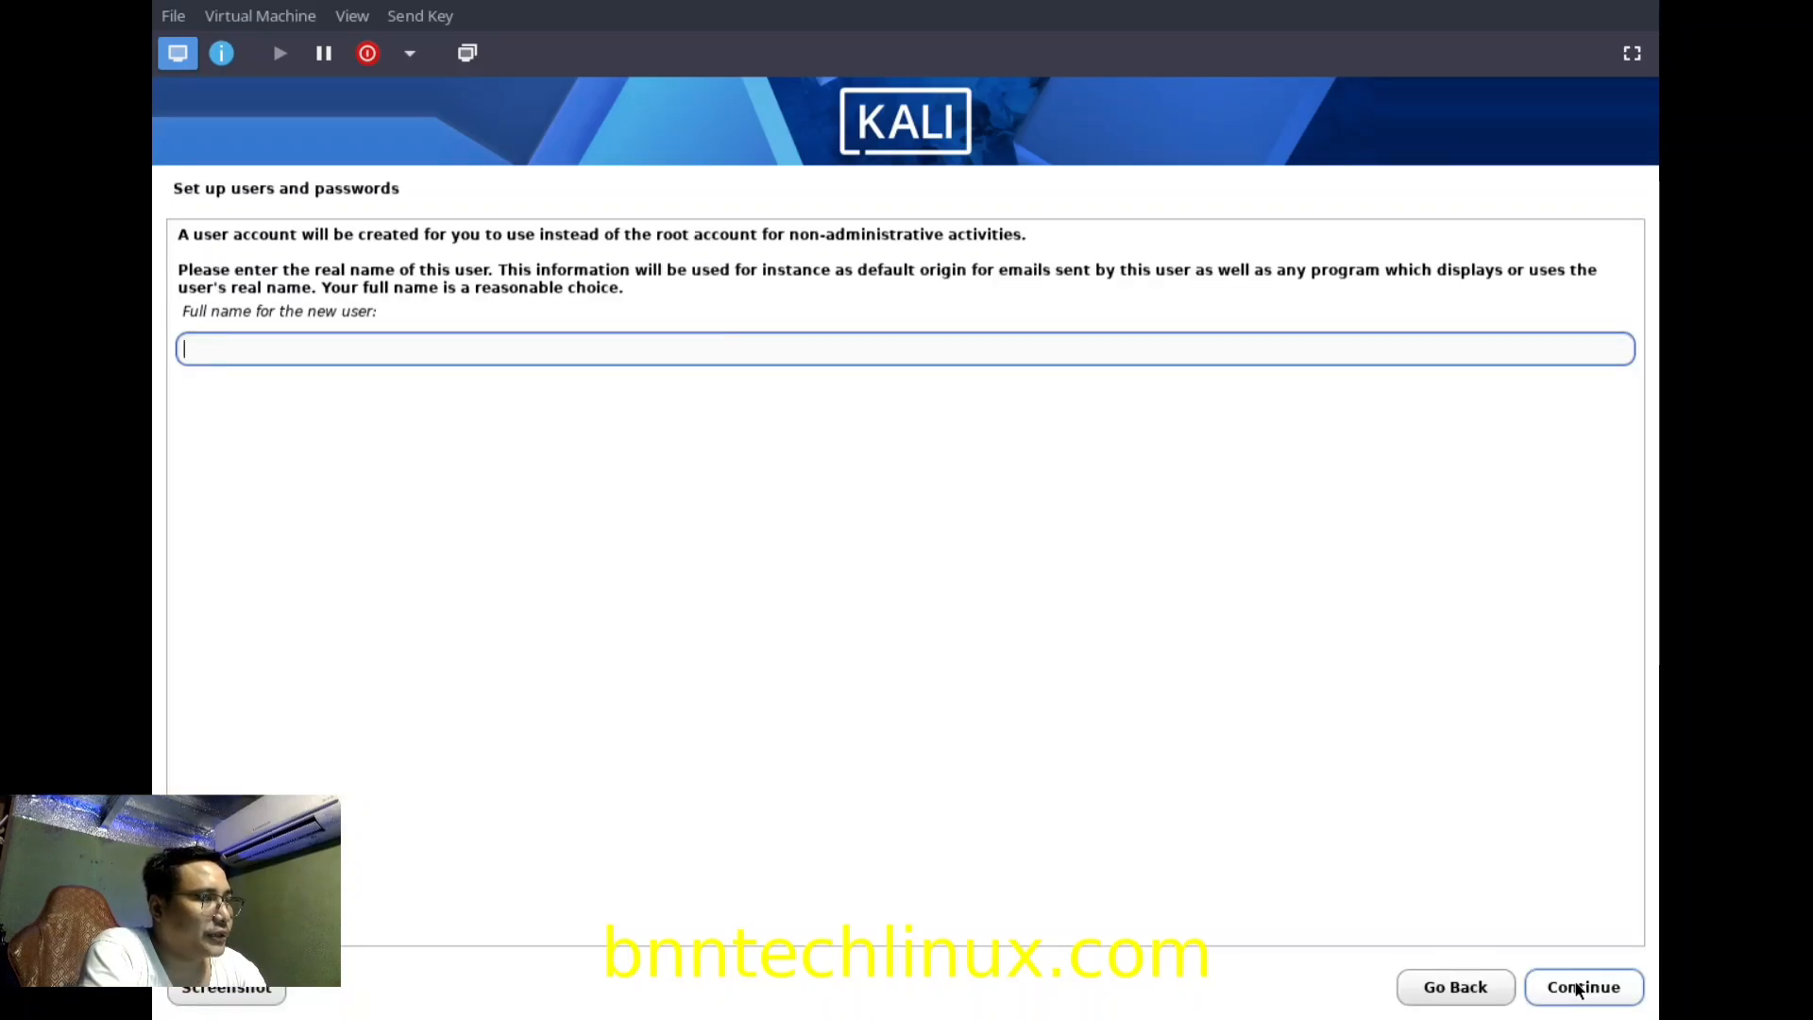
Create the user 'kaliuser' with the suggested username and set its account password.
type("kaliuser")
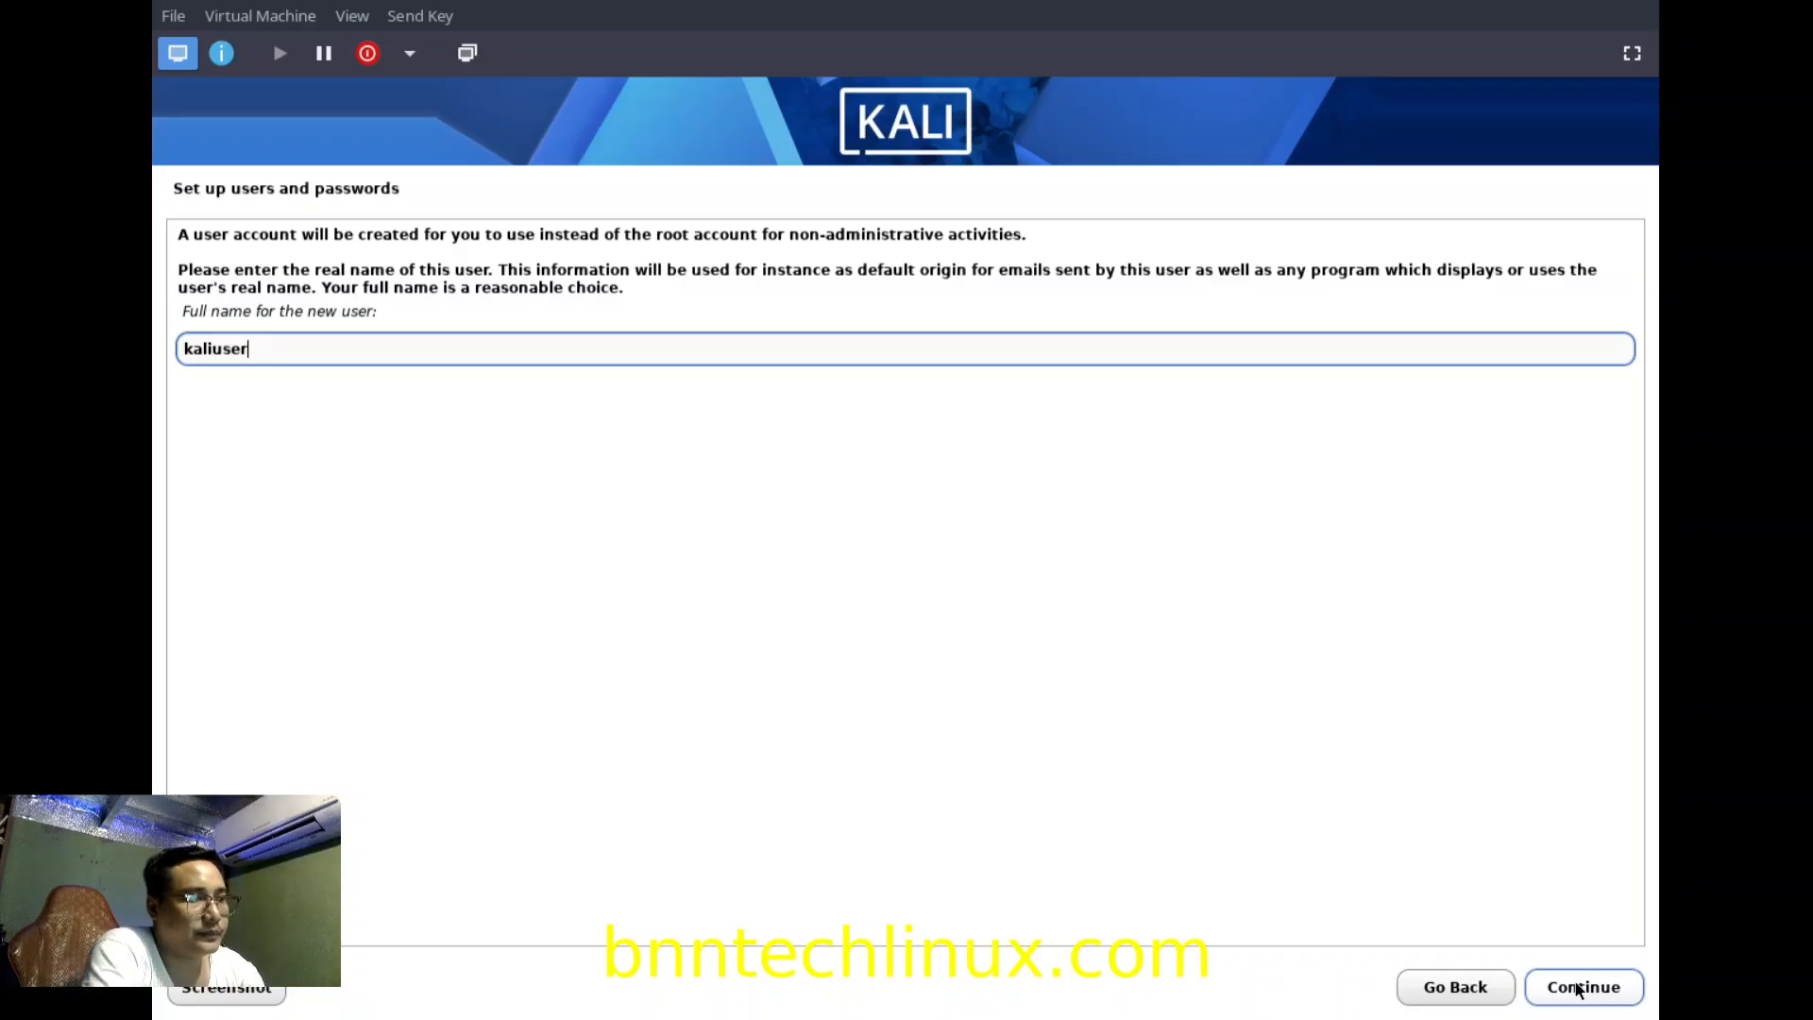
left_click(1577, 989)
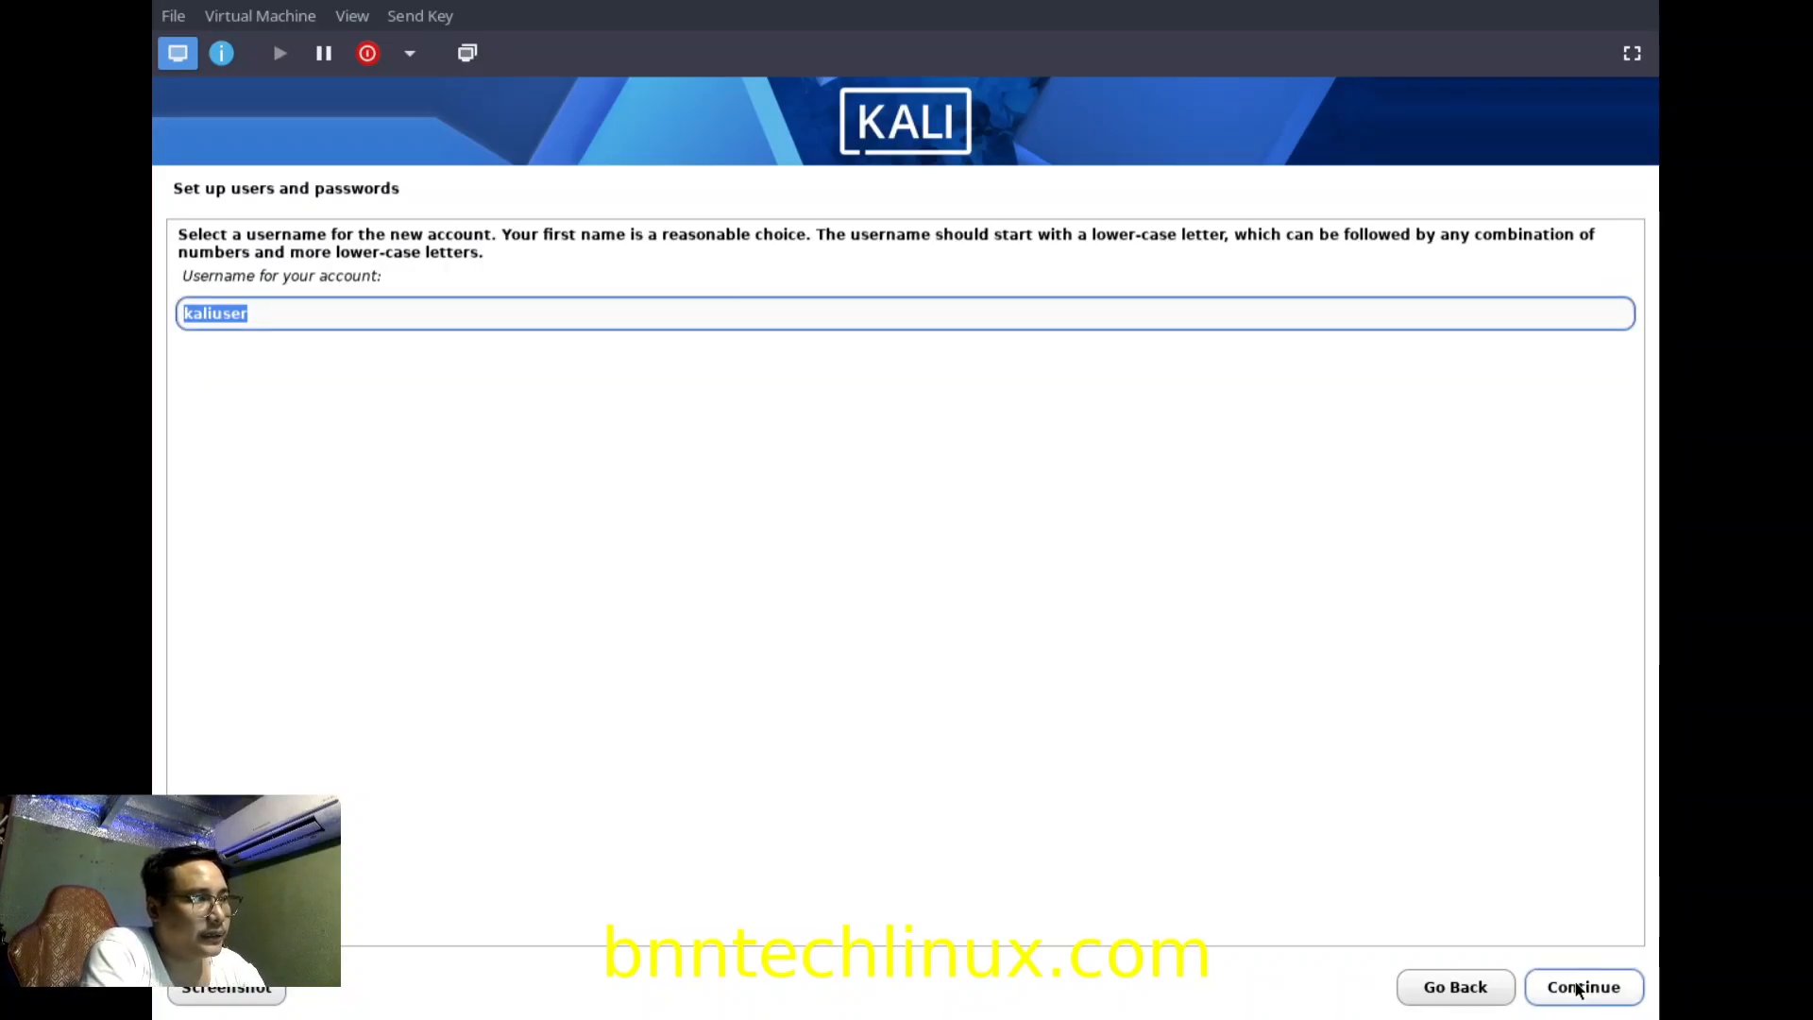
left_click(1576, 989)
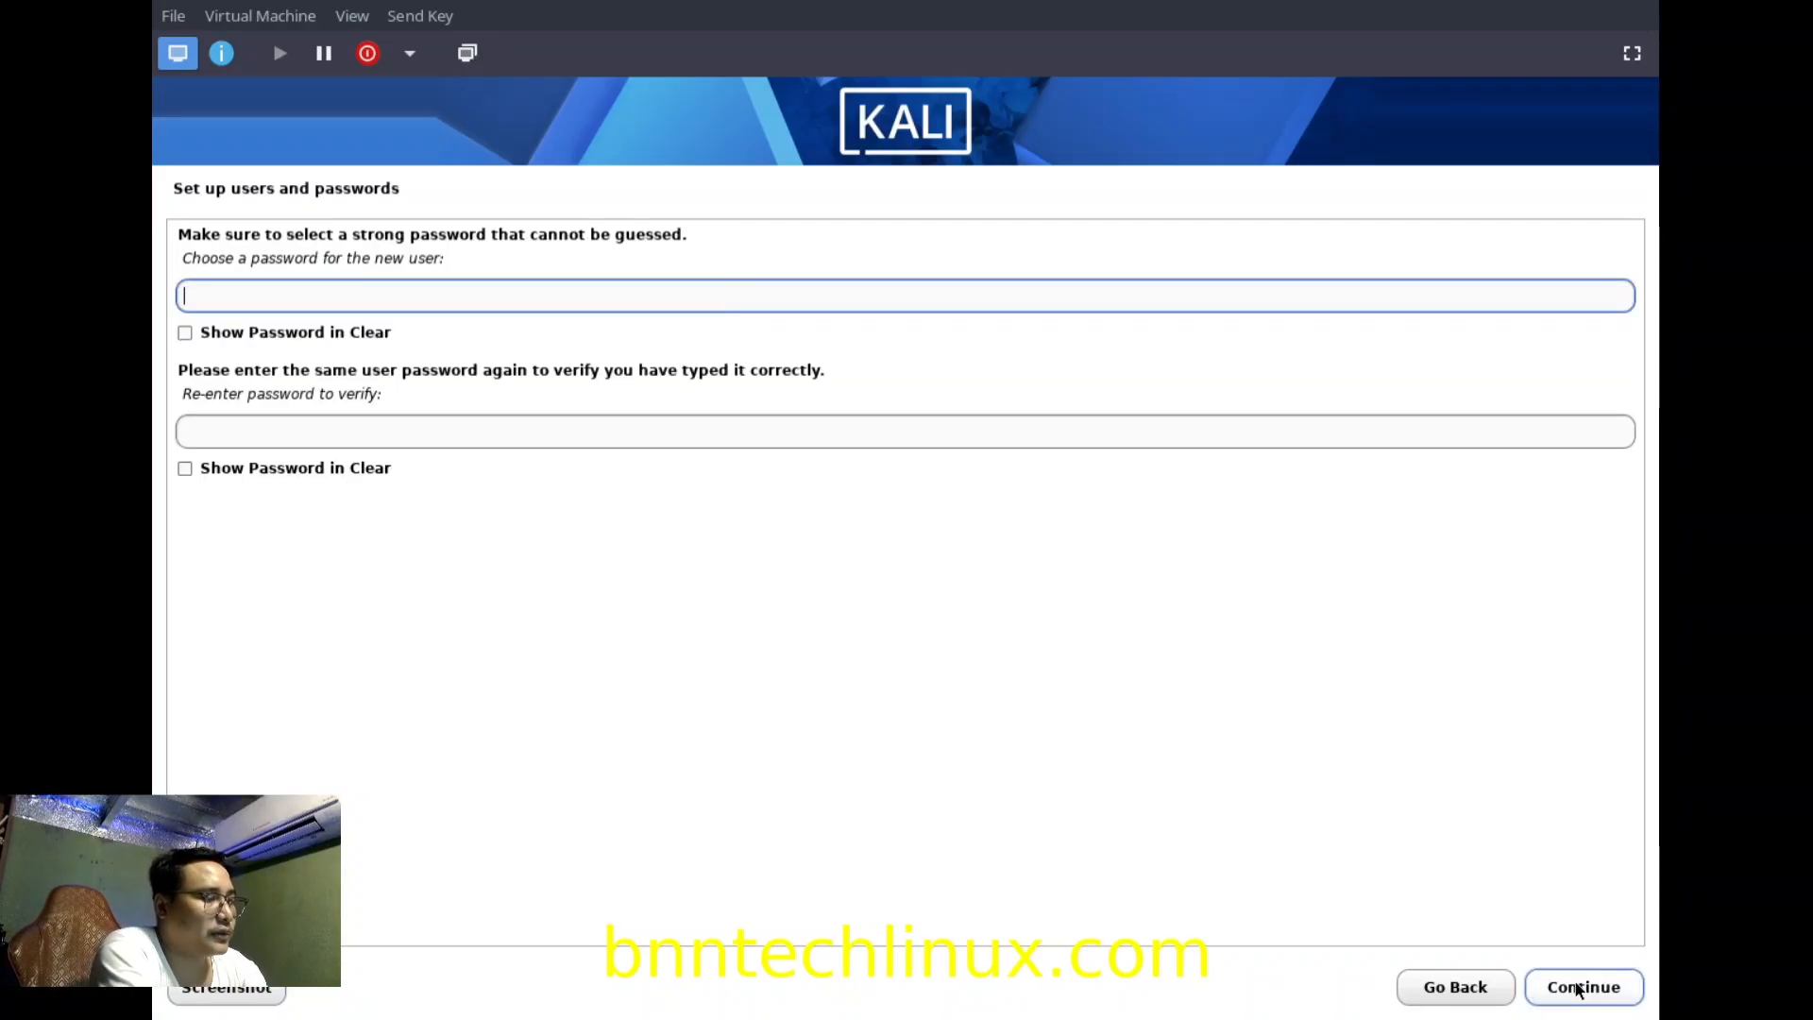
type("•••••••")
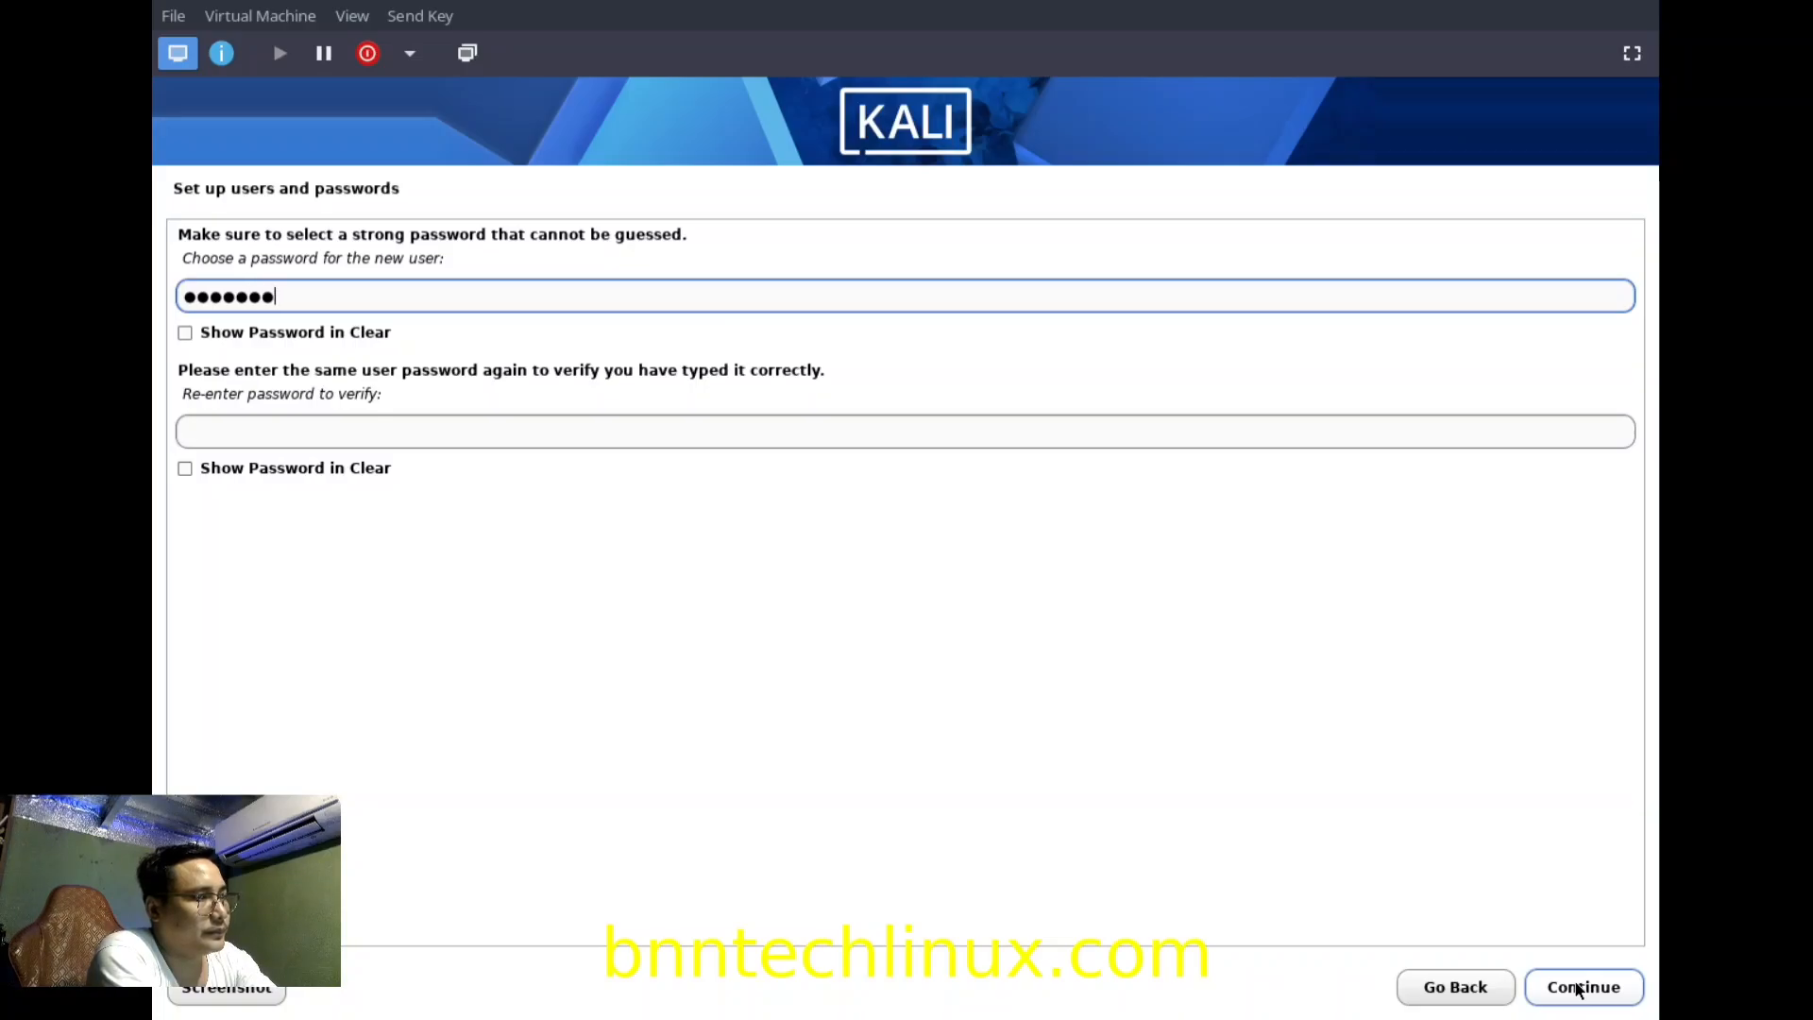
key("Tab")
type("•••••••")
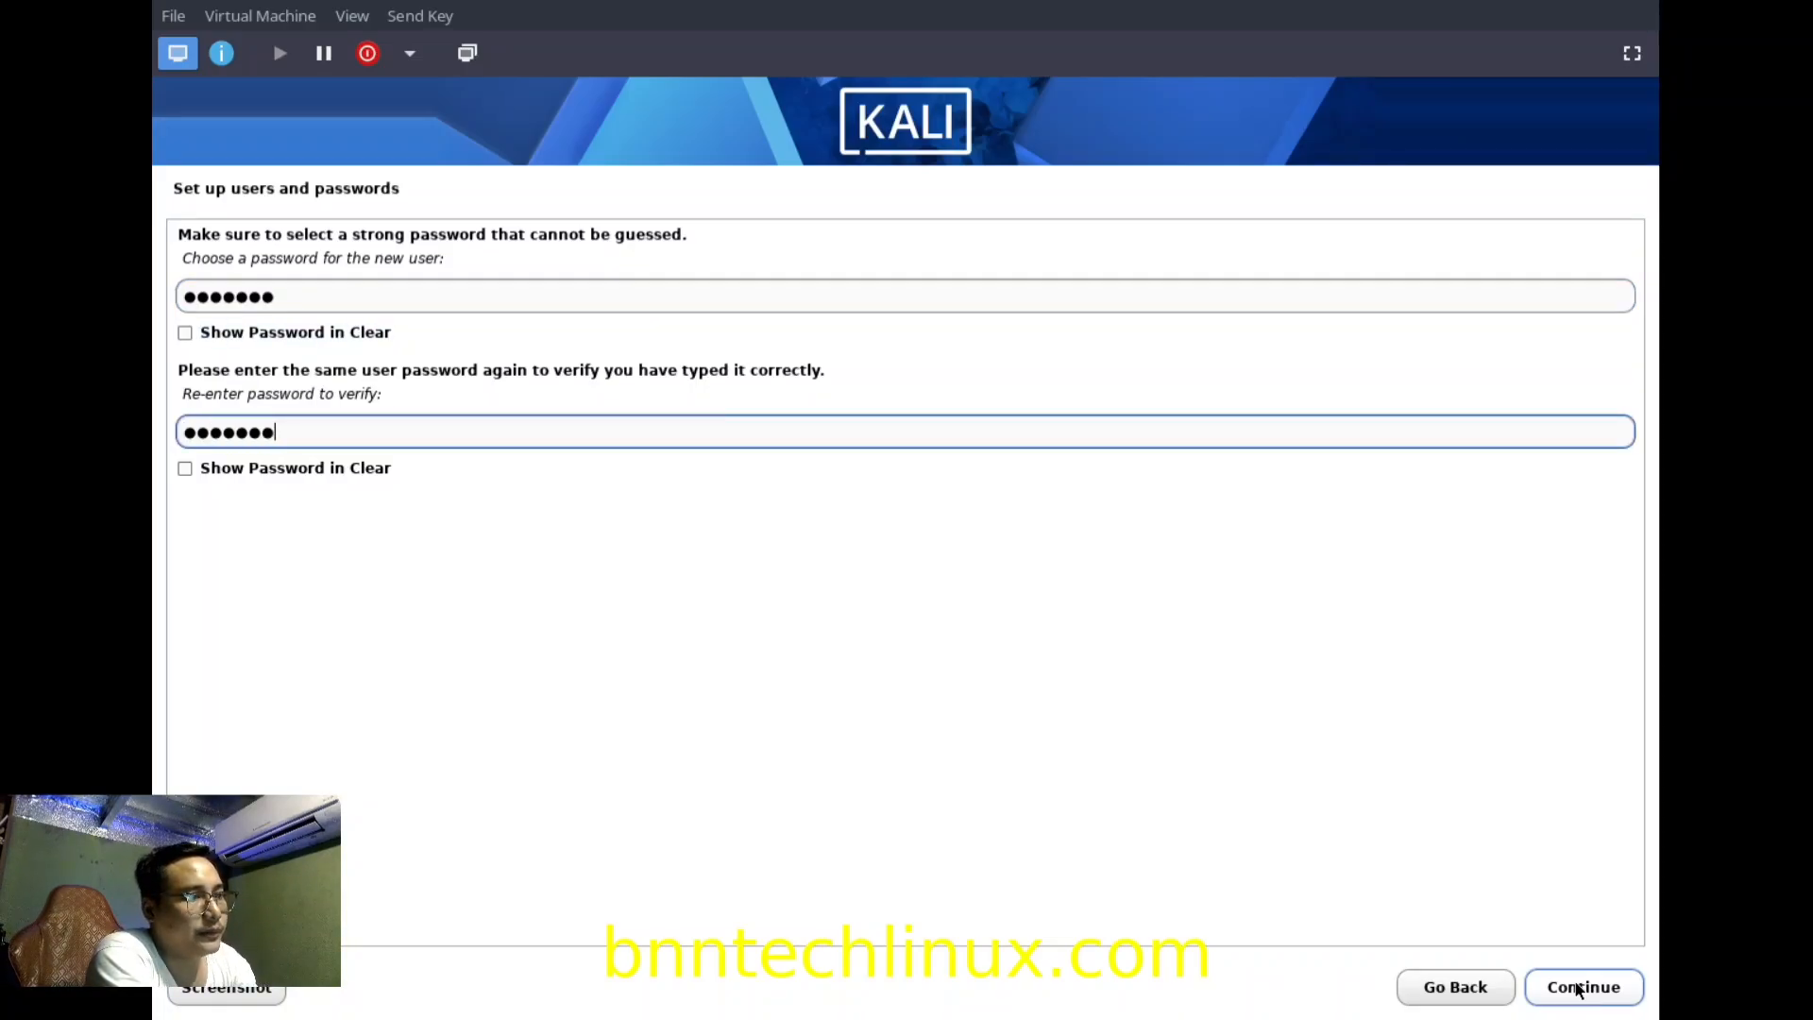
left_click(1577, 986)
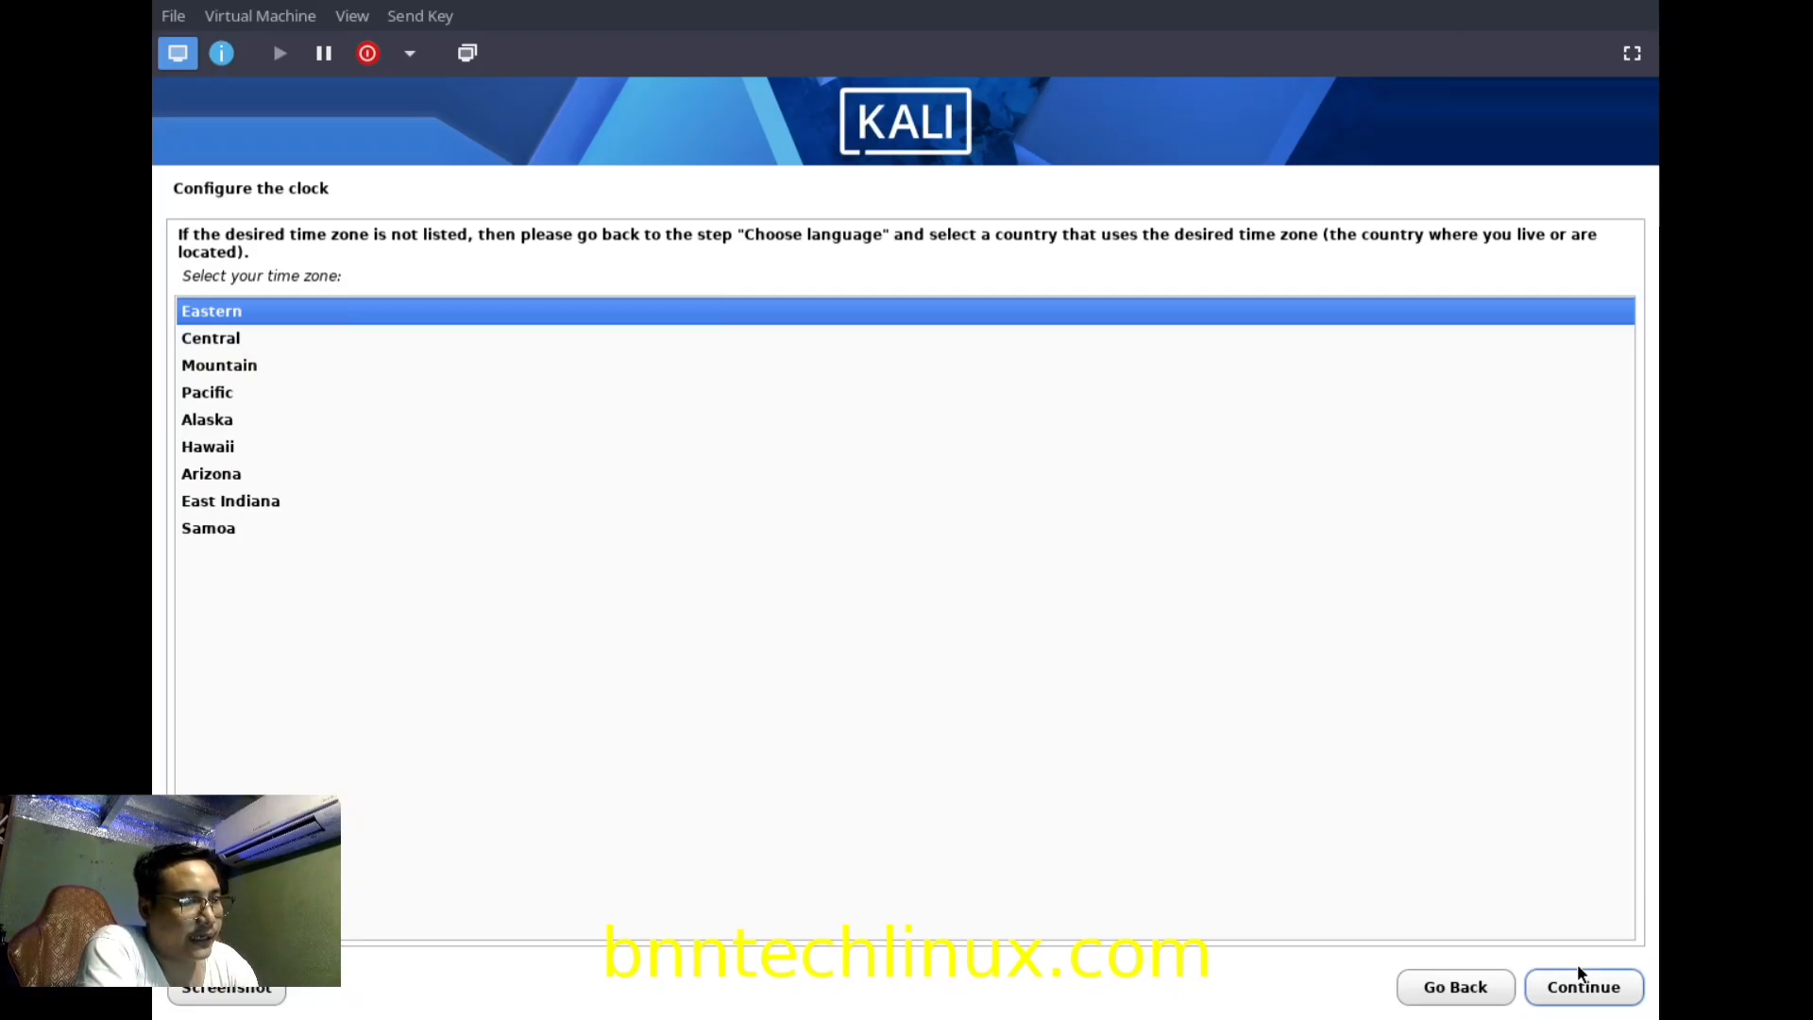
Accept Eastern as the time zone.
left_click(1587, 986)
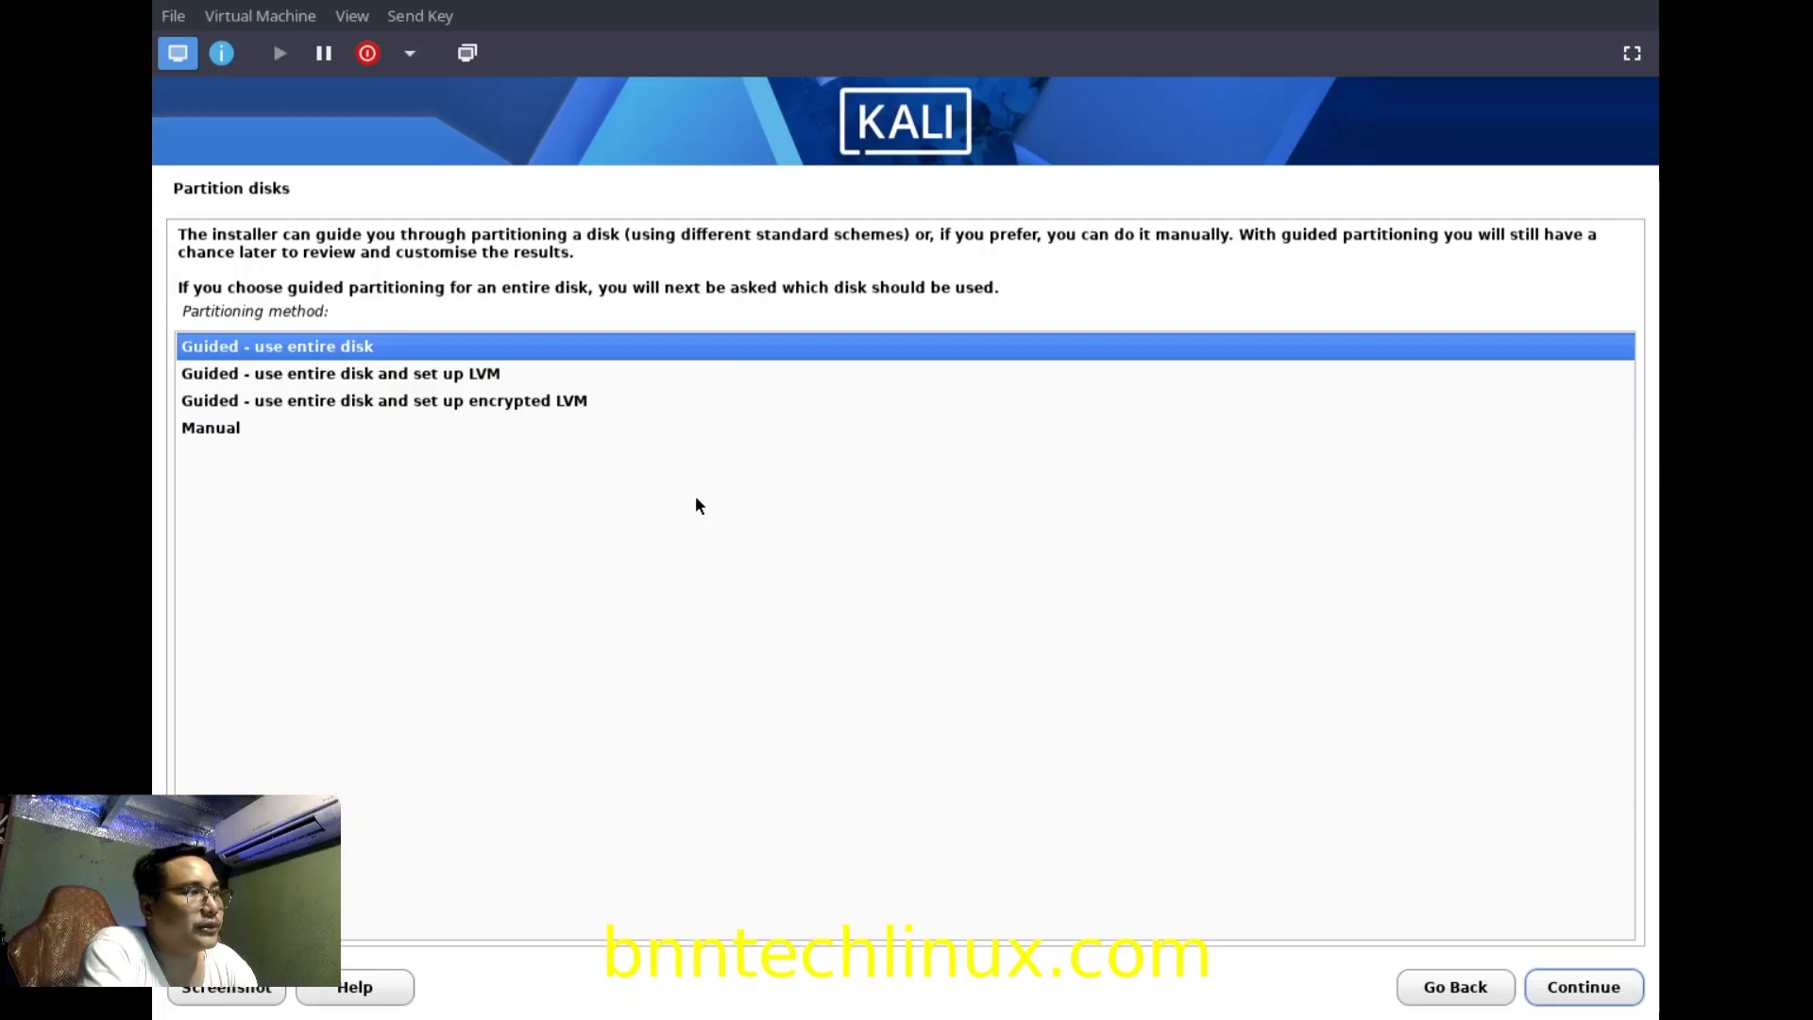
Pick 'Guided - use entire disk and set up LVM' as the partitioning method.
left_click(386, 375)
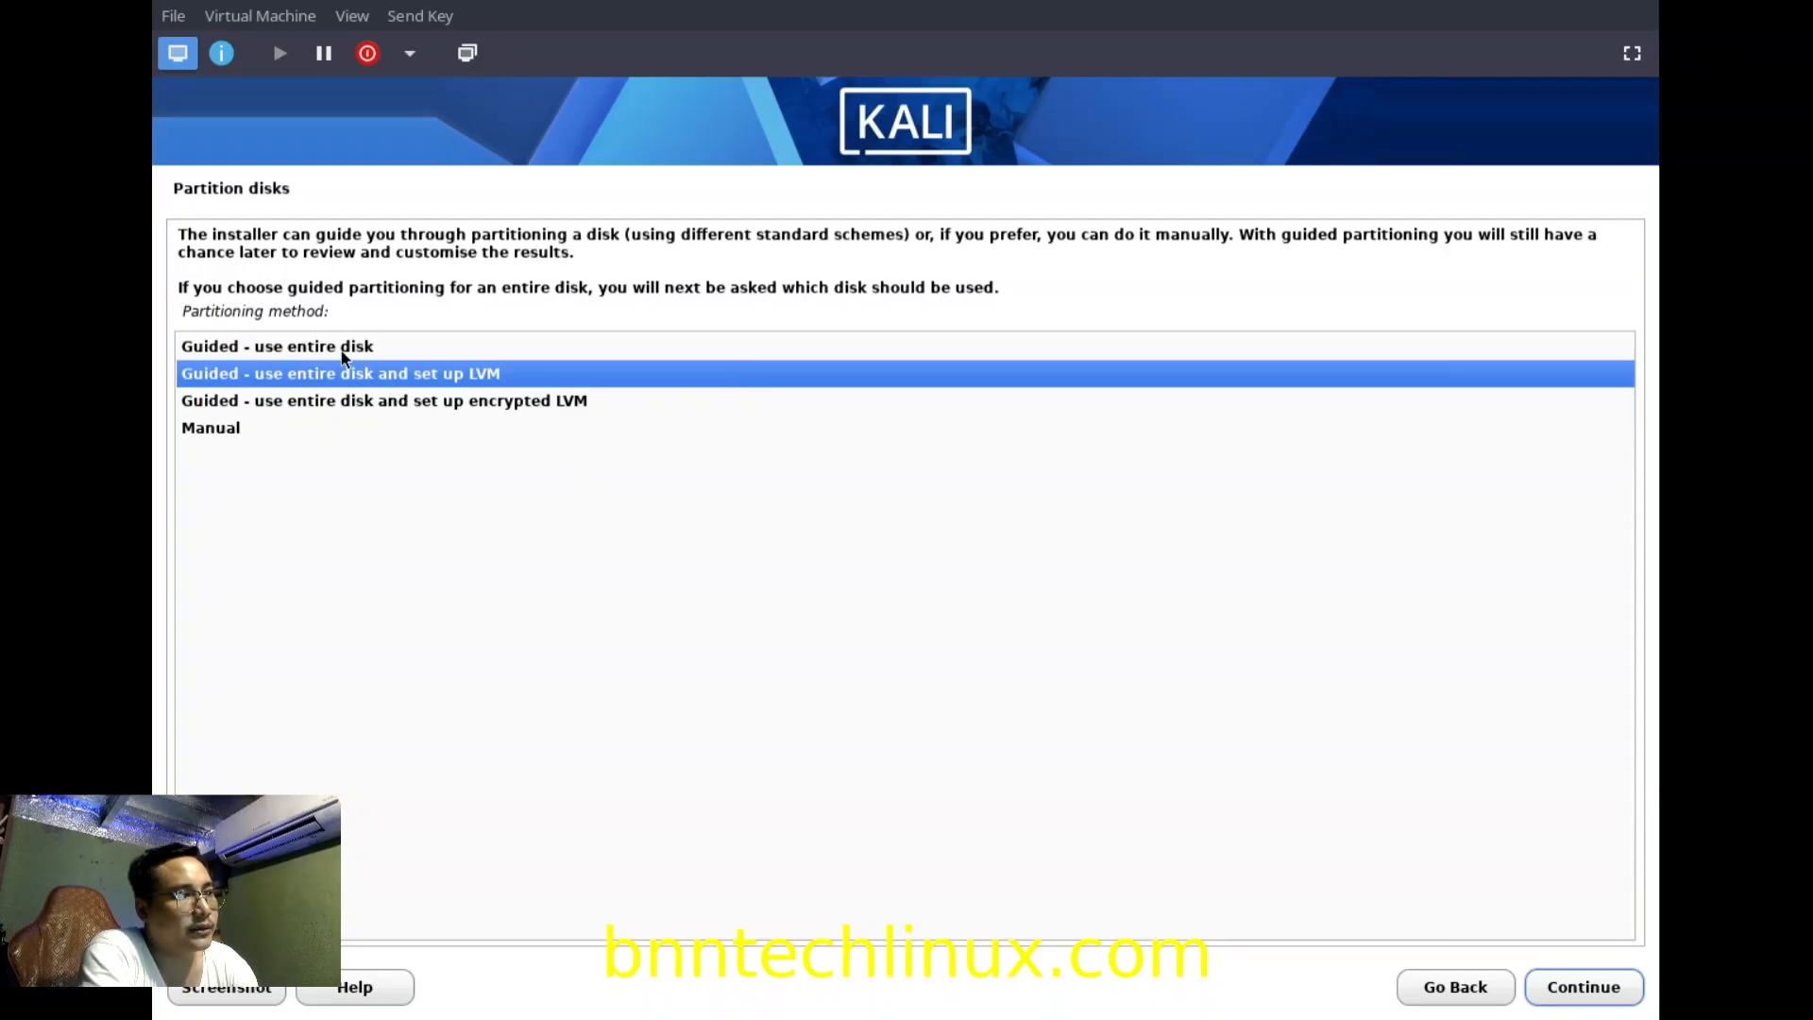
key("Up")
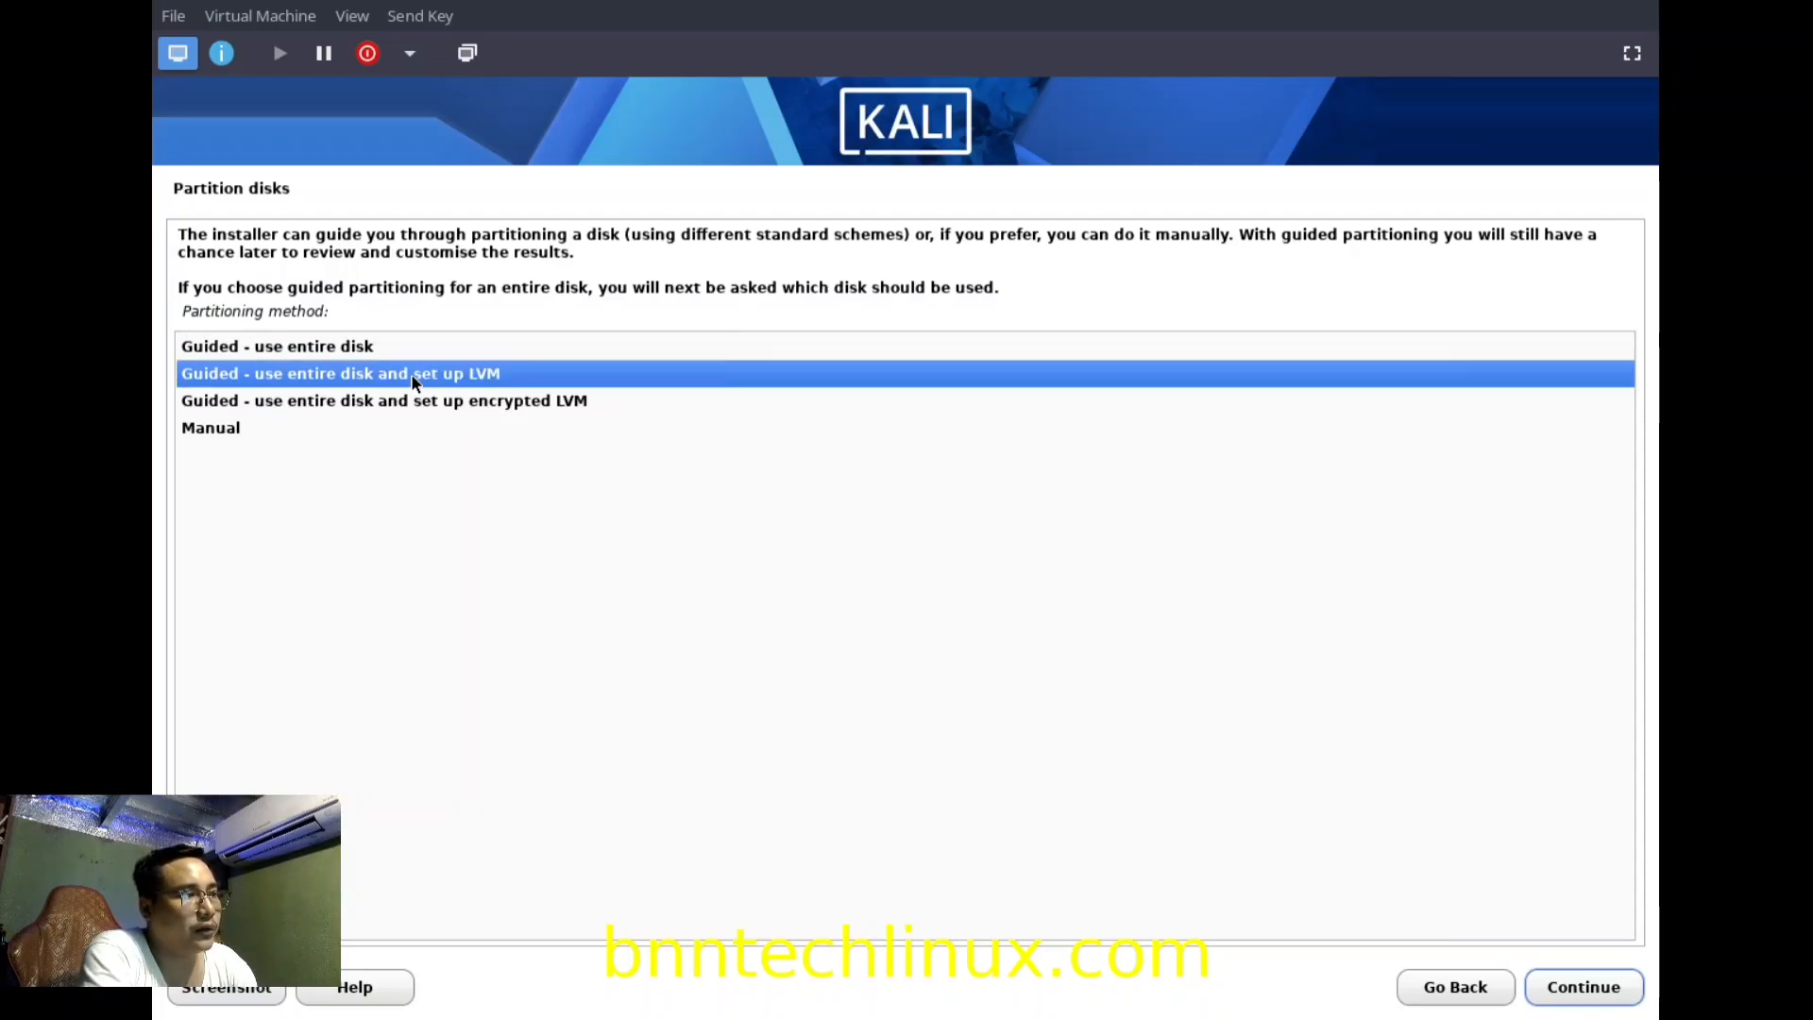
left_click(1594, 990)
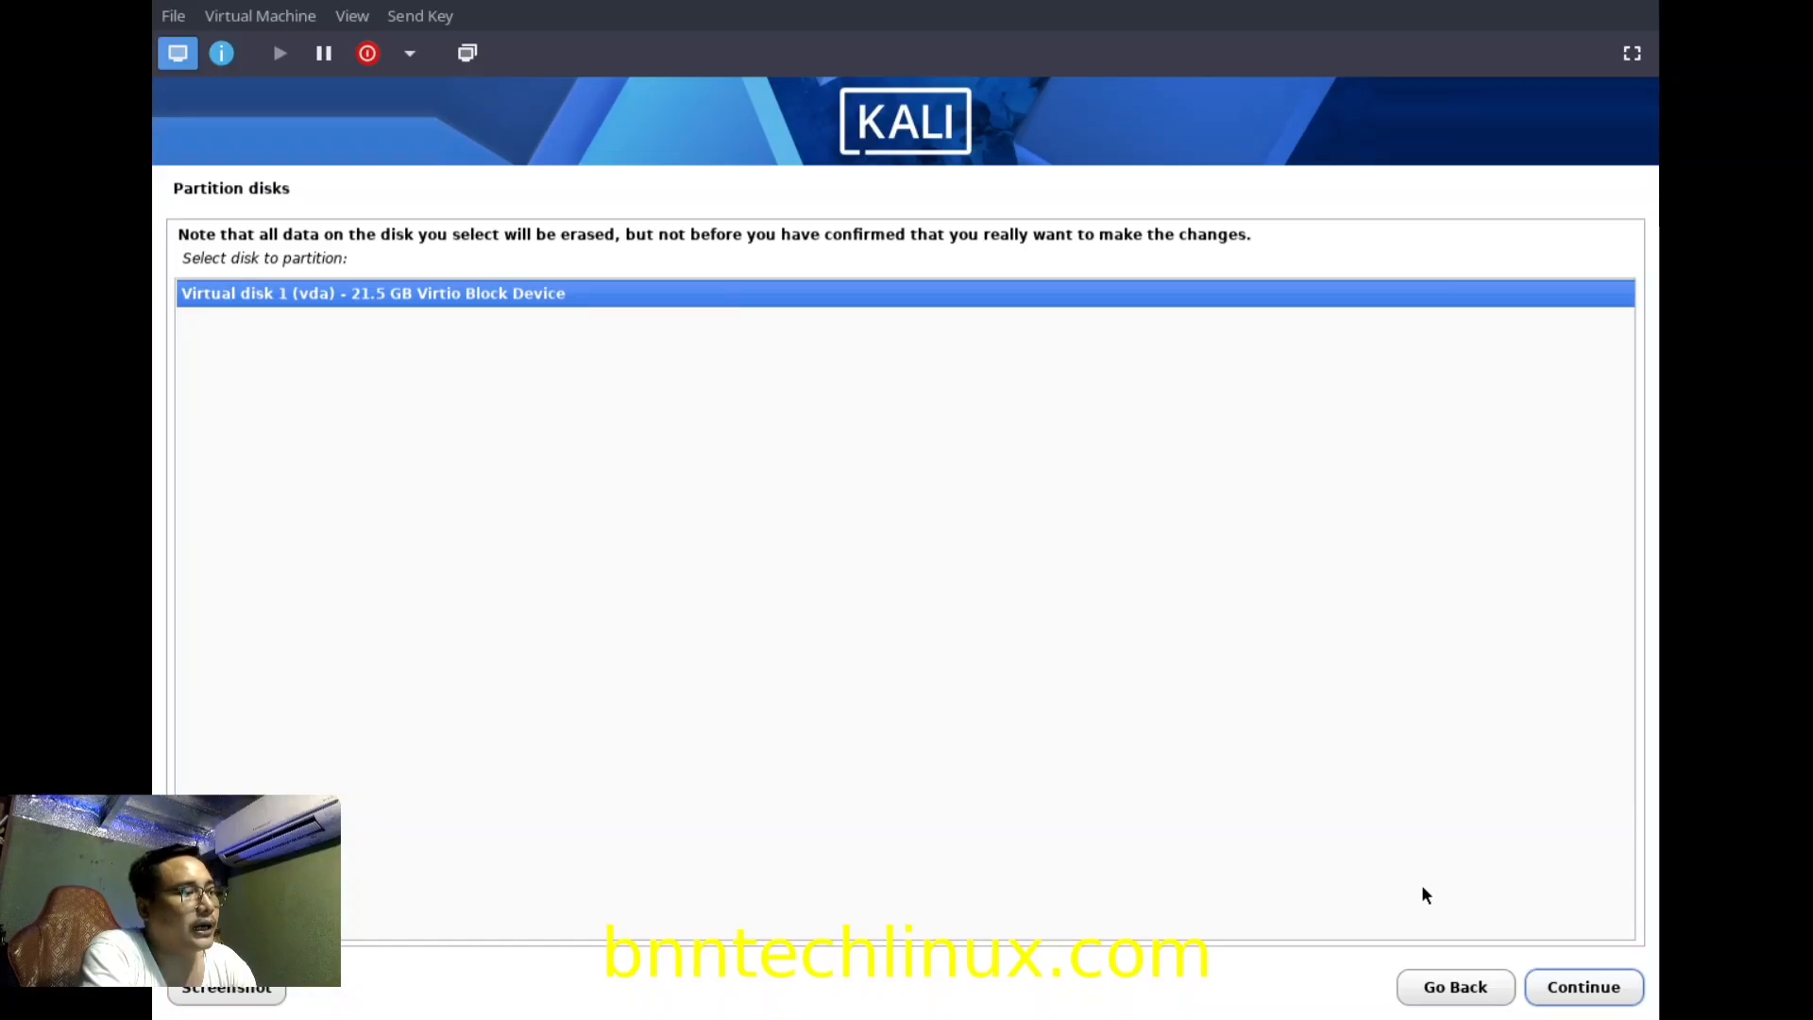
Partition vda with all files in one partition, approve LVM, and use 20.5 GB.
left_click(1582, 1004)
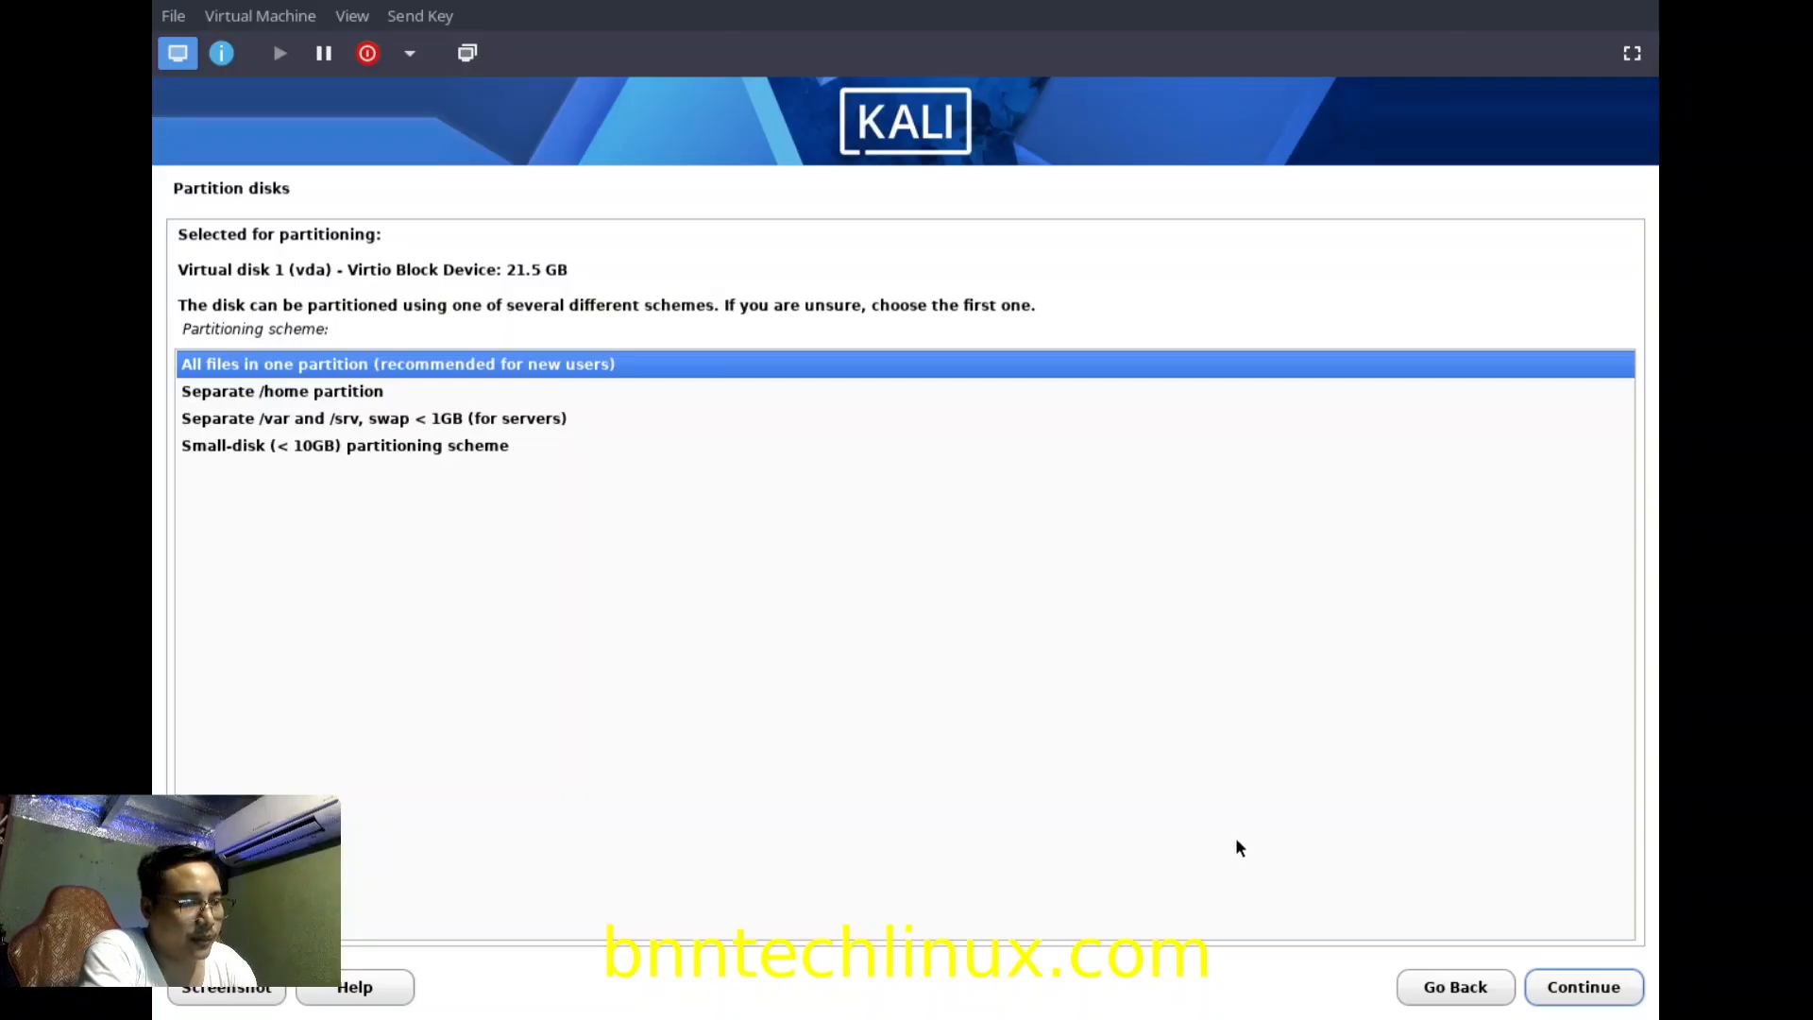
left_click(1584, 987)
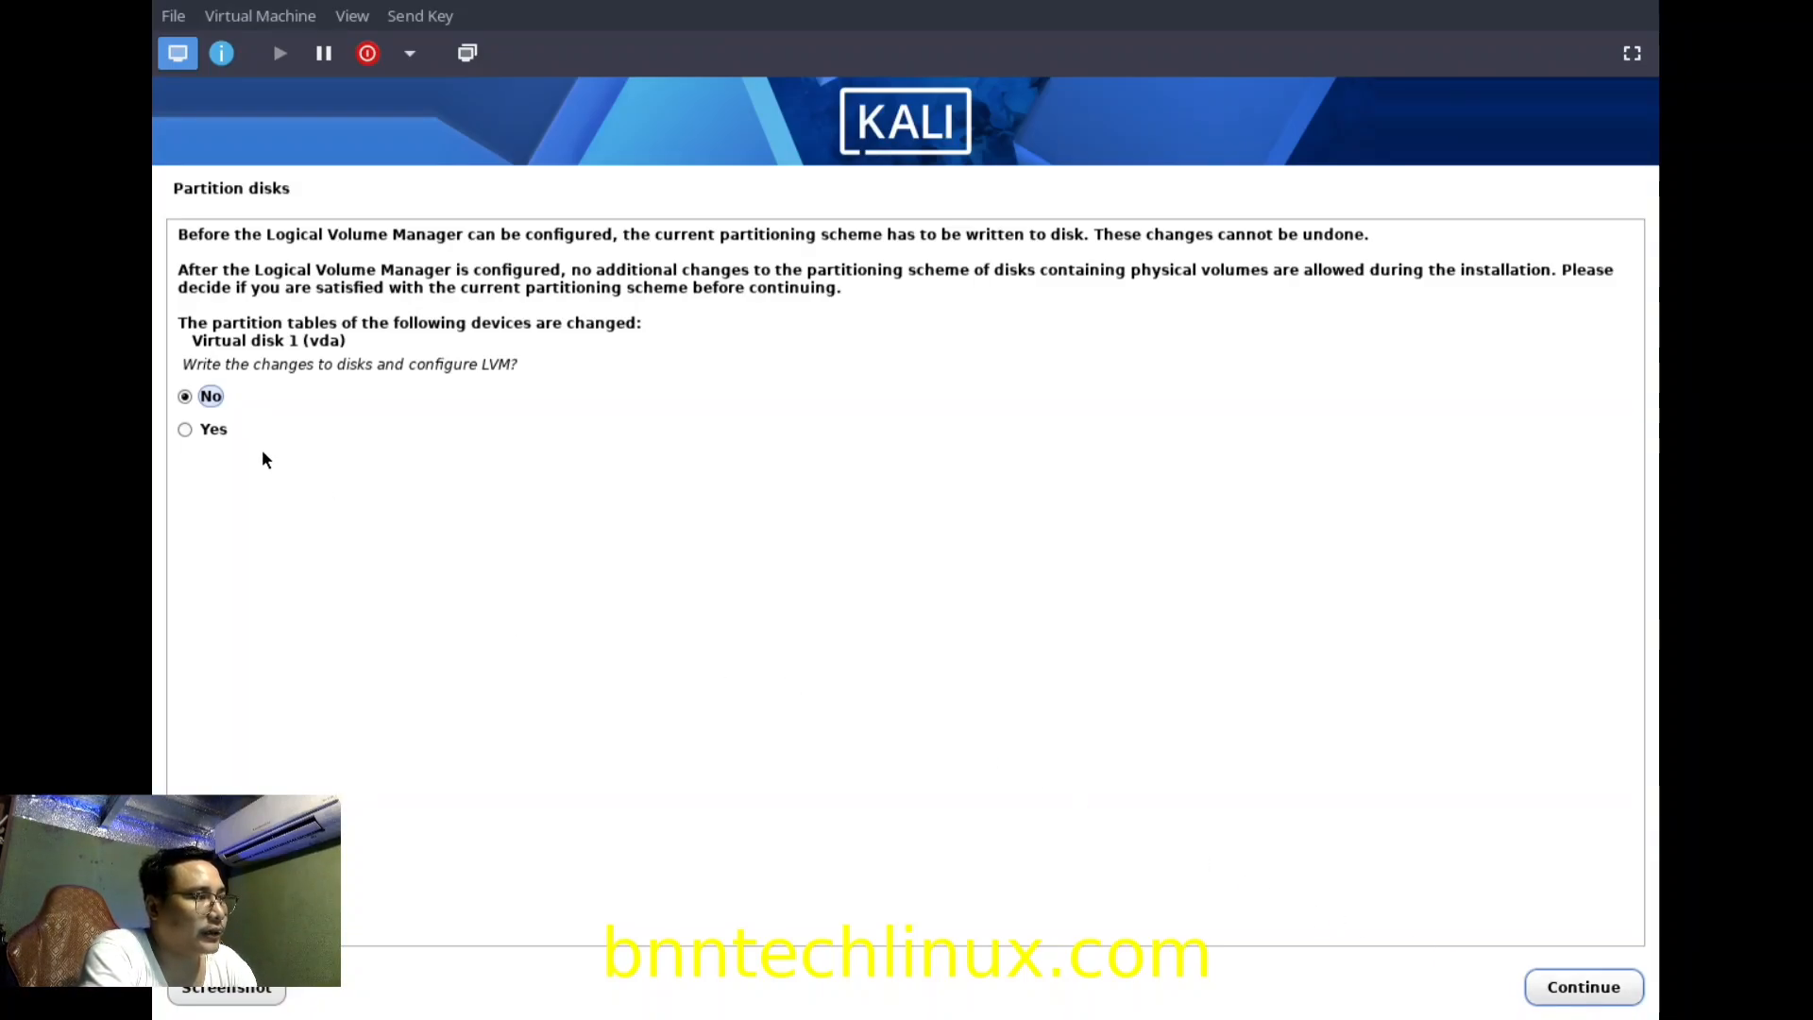
left_click(194, 438)
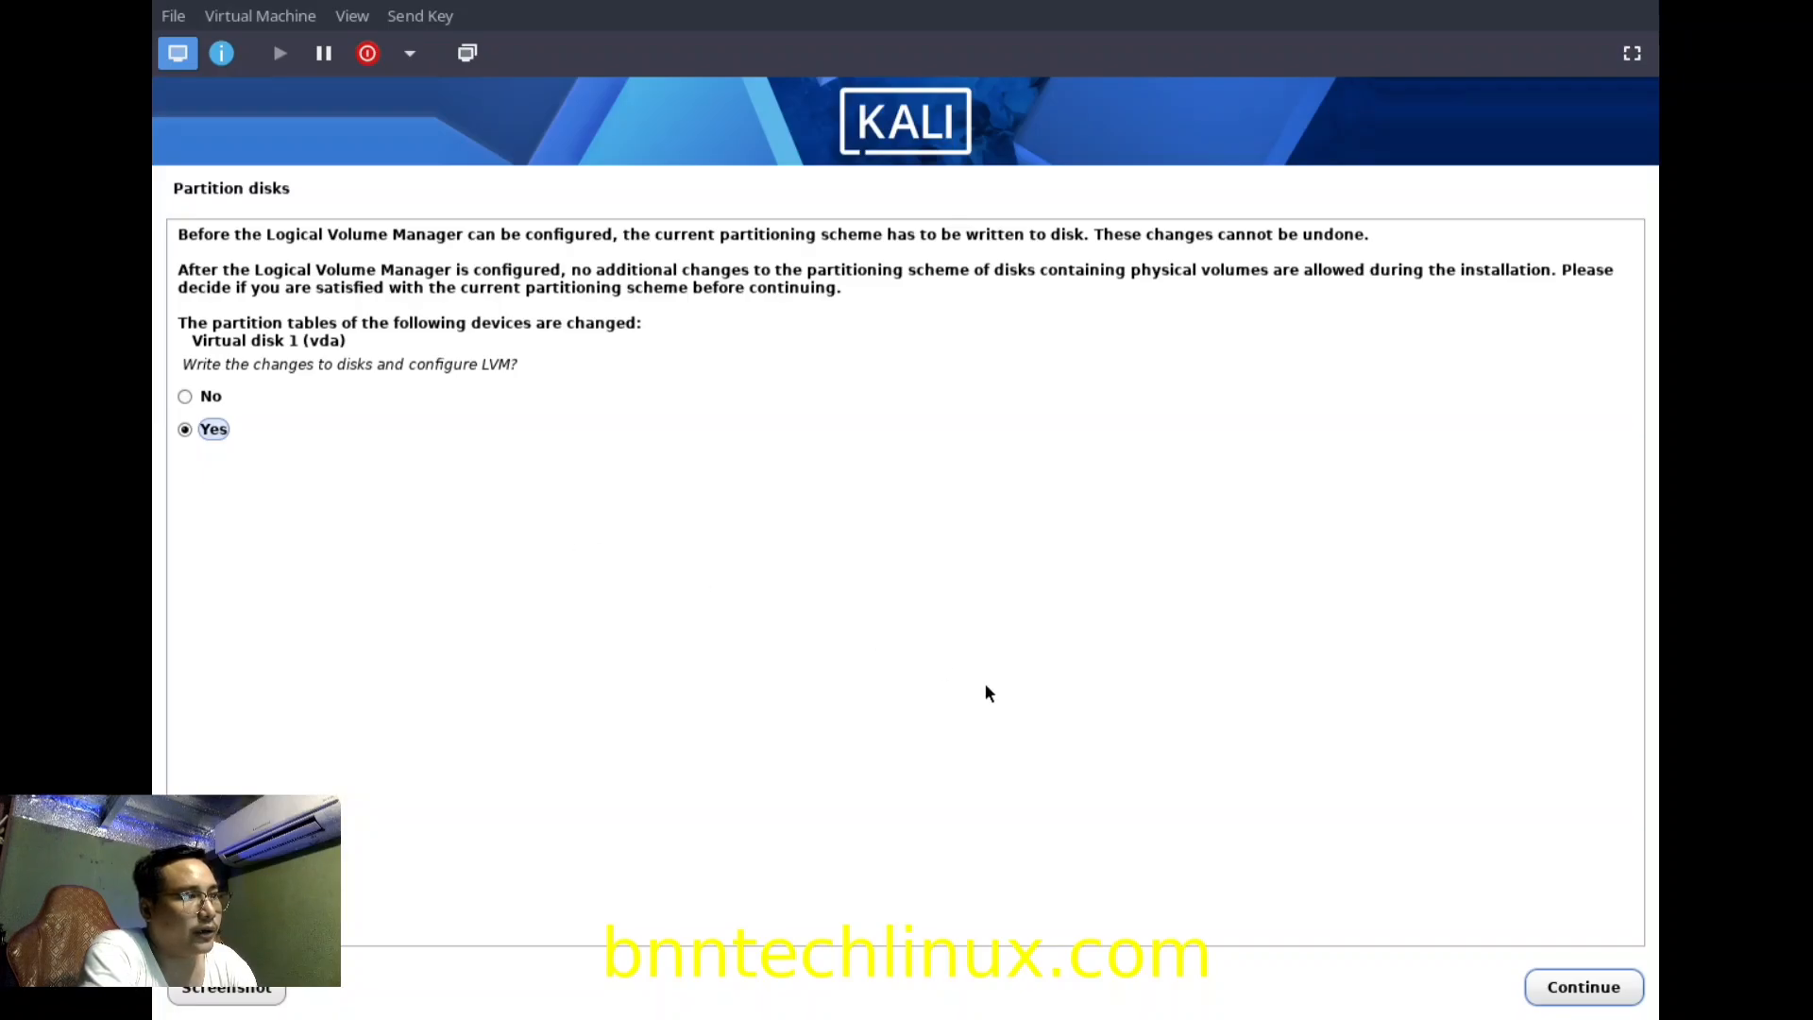
left_click(1570, 984)
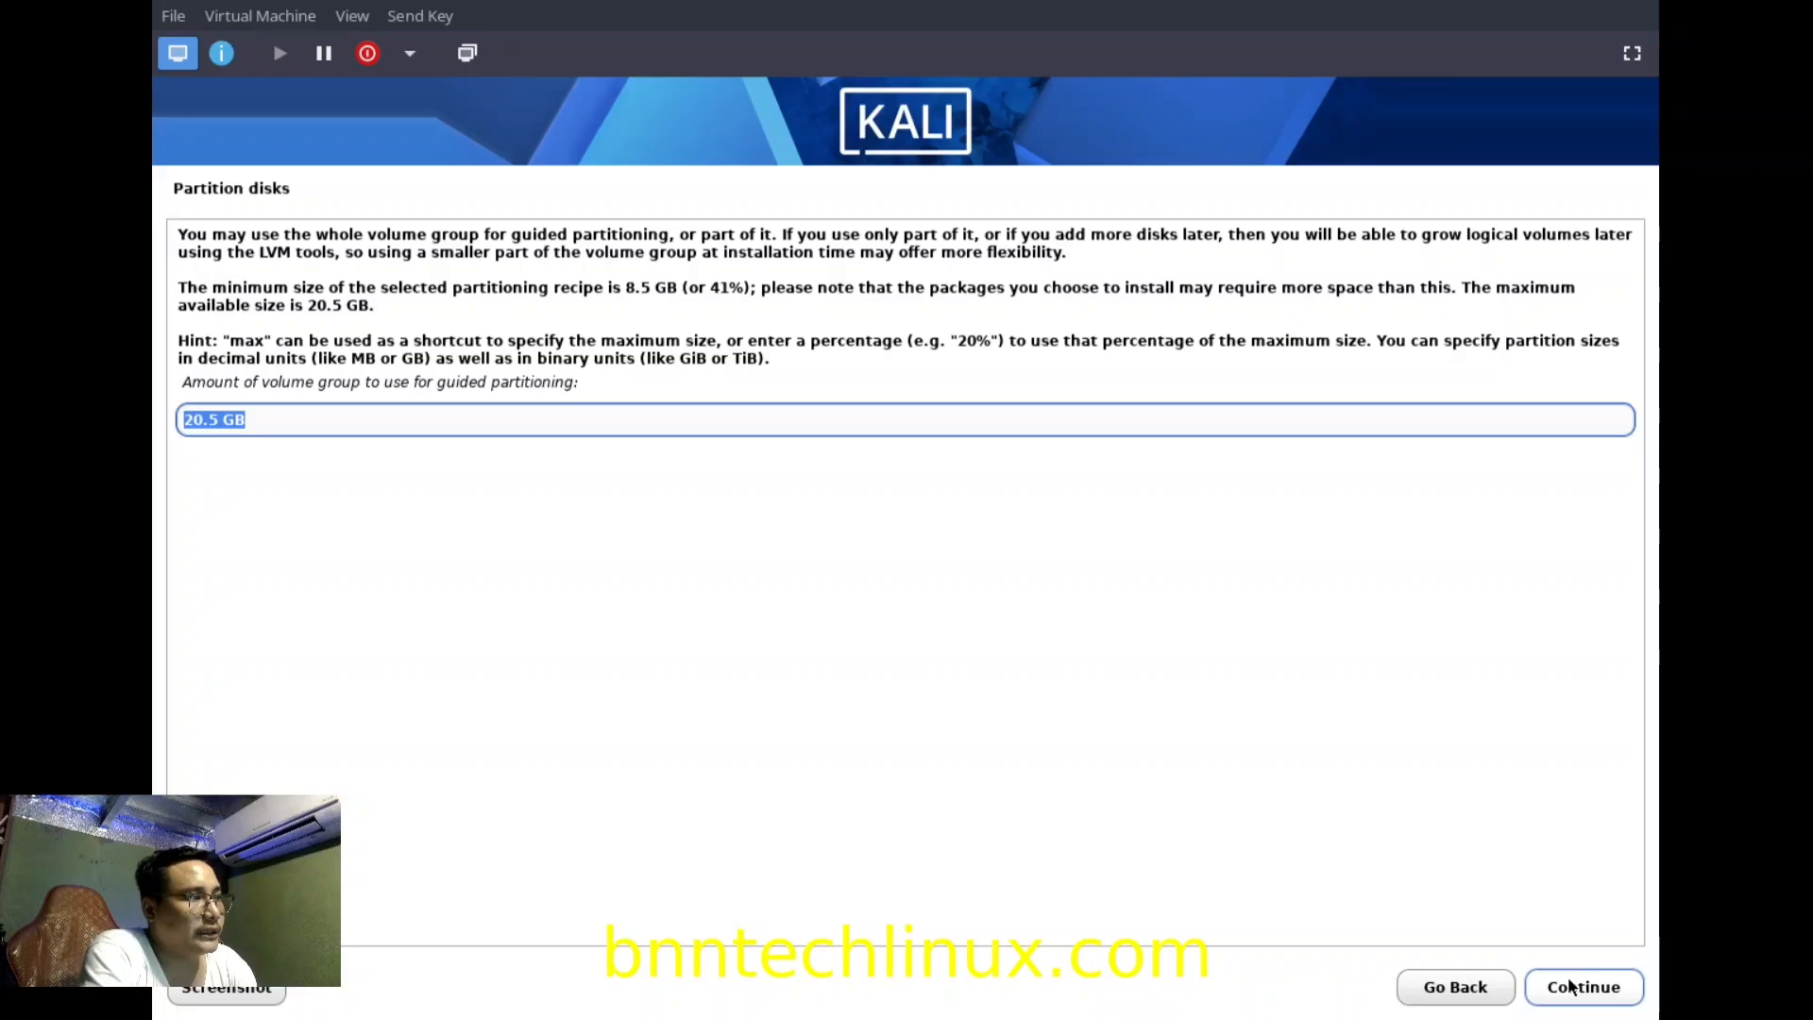
left_click(1603, 1001)
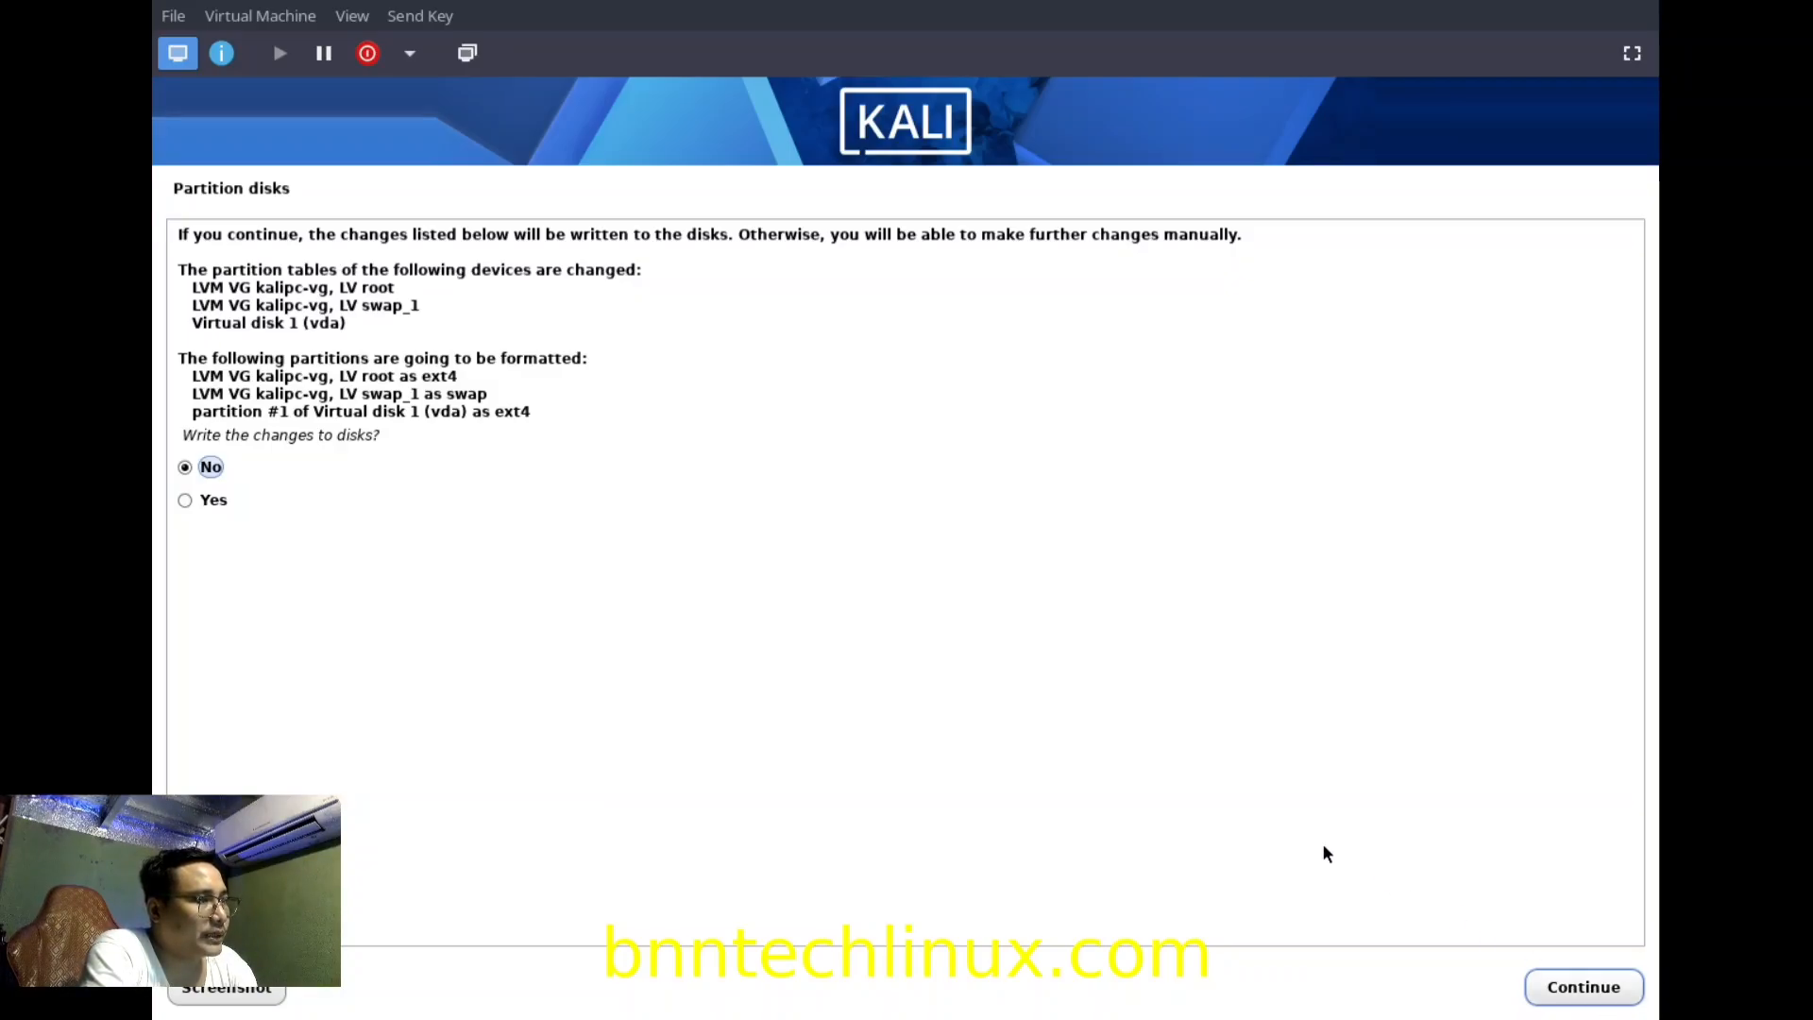
Approve writing the root and swap LVM partitions to disk.
left_click(223, 501)
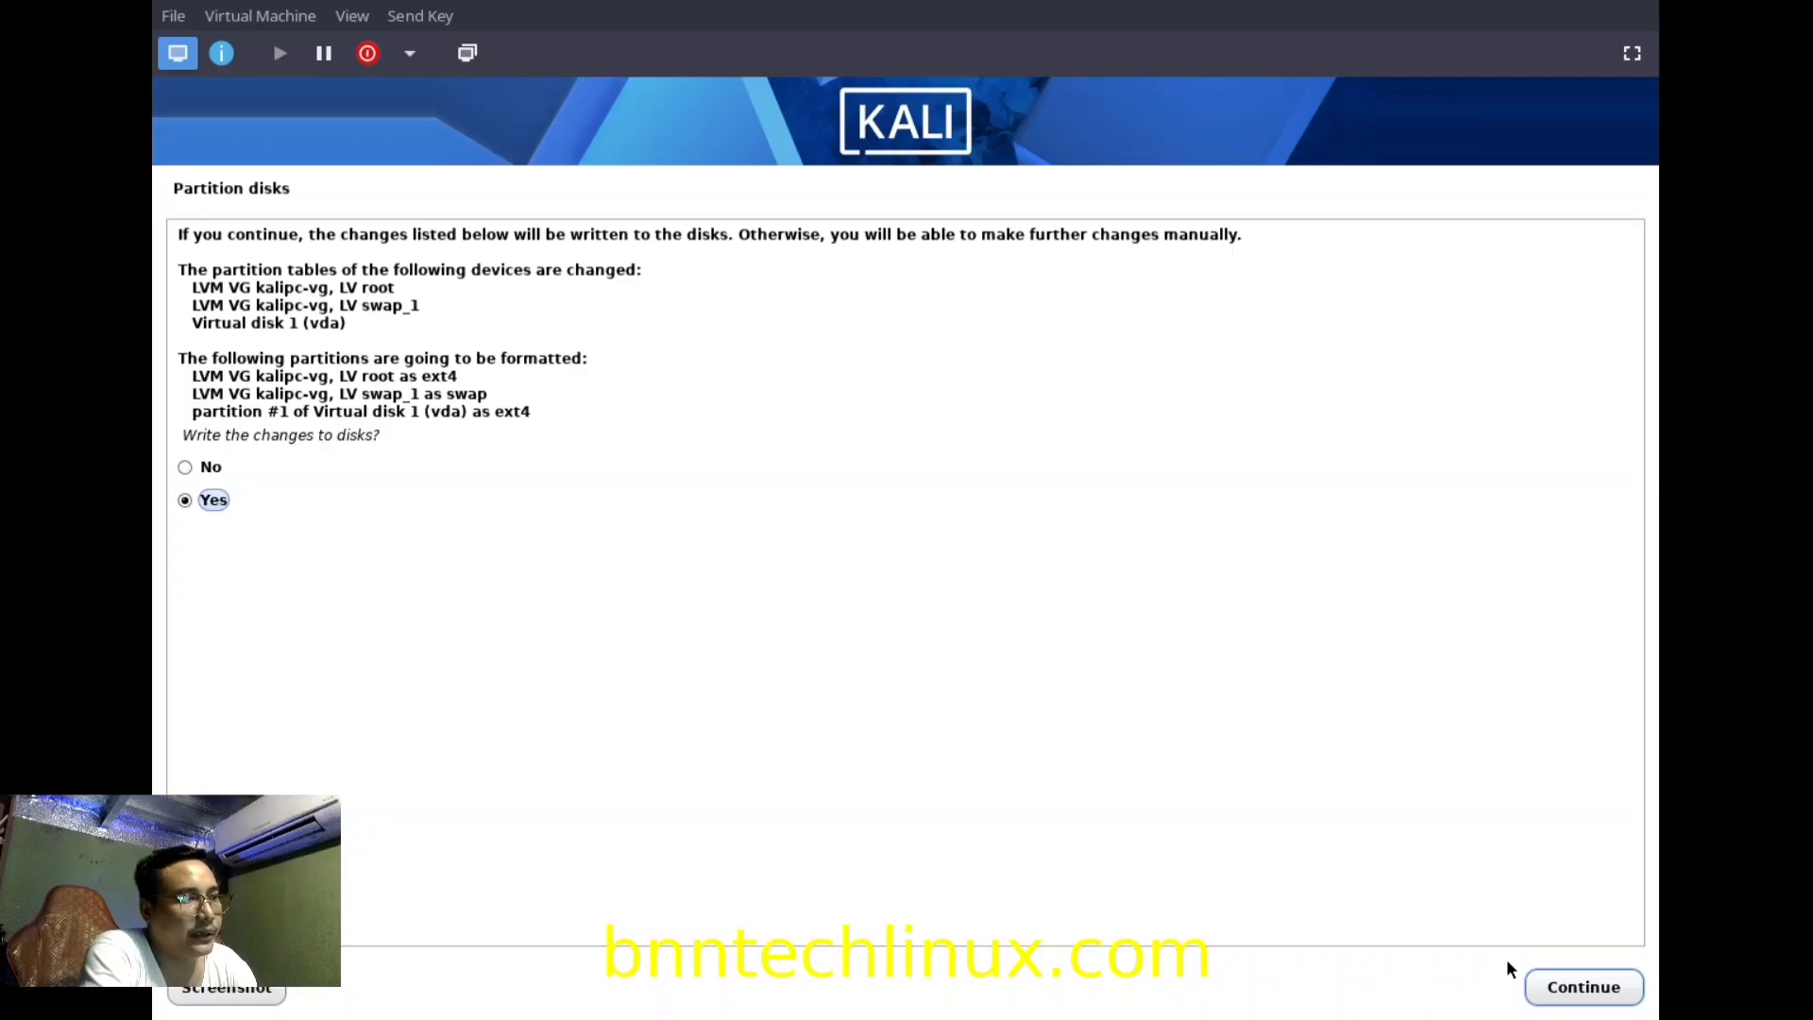
left_click(1583, 988)
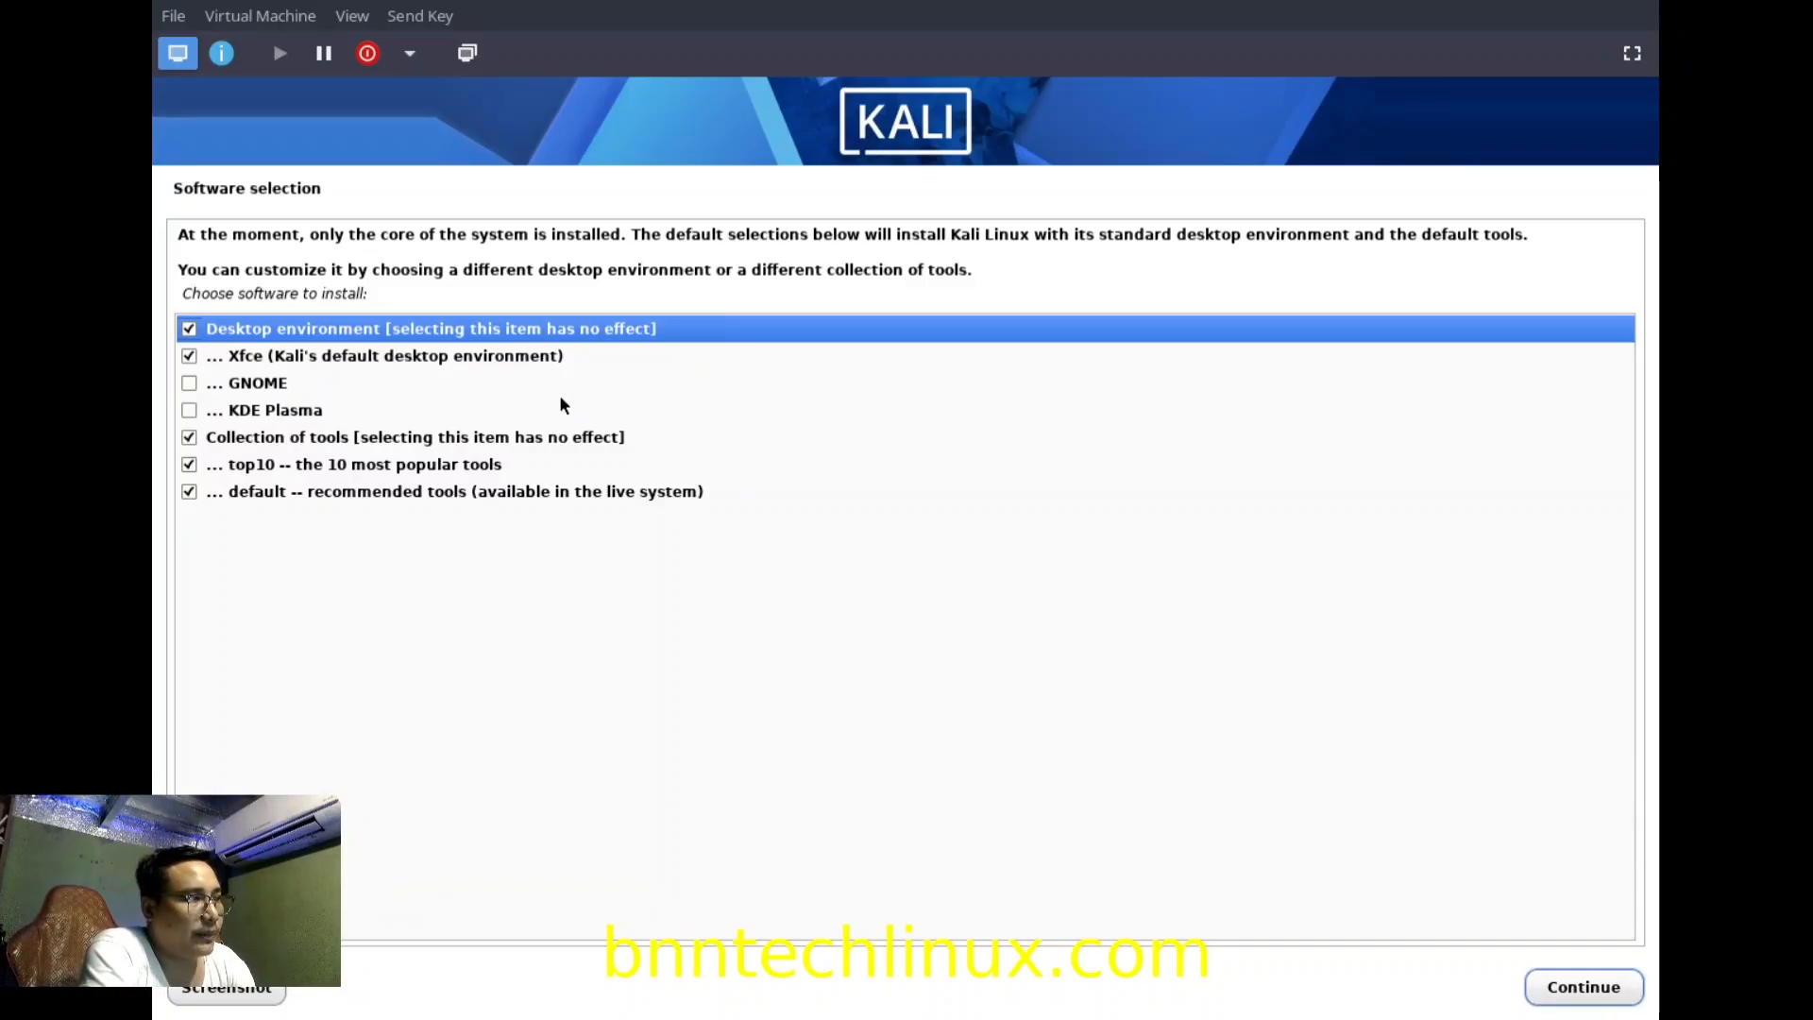
Install the Xfce desktop with the top10 and default tool collections.
left_click(443, 363)
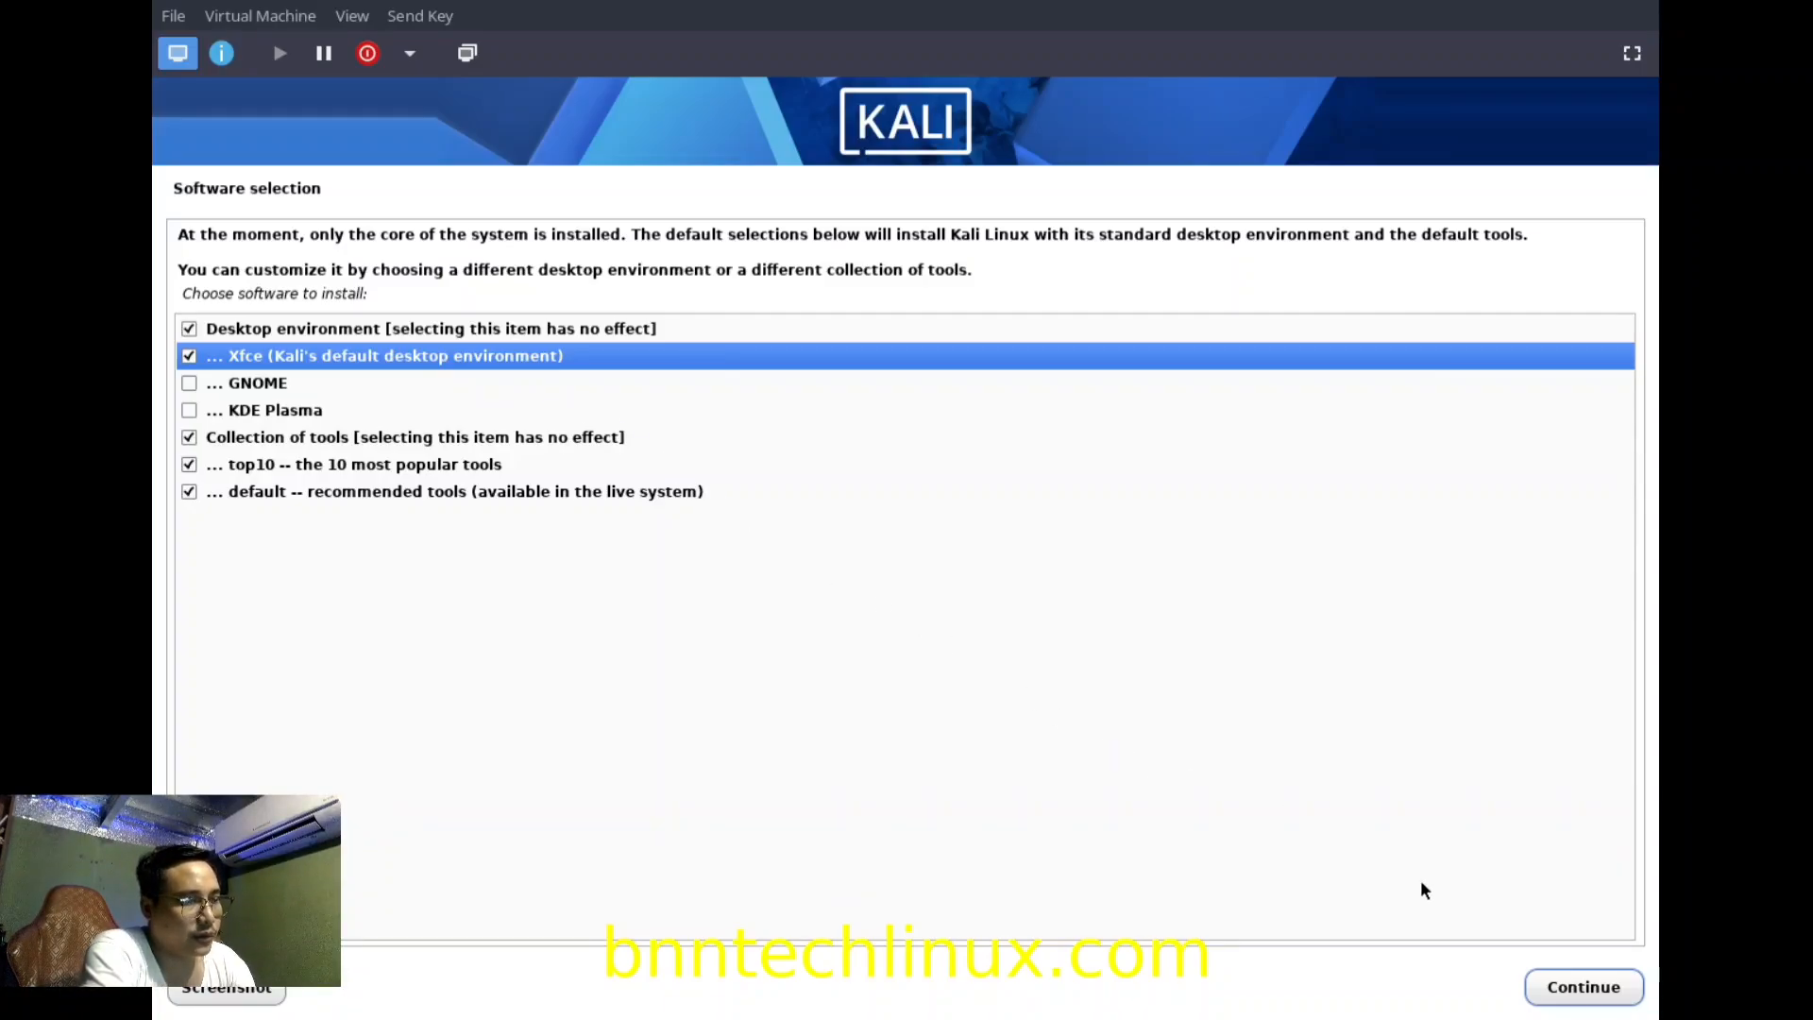
left_click(1579, 995)
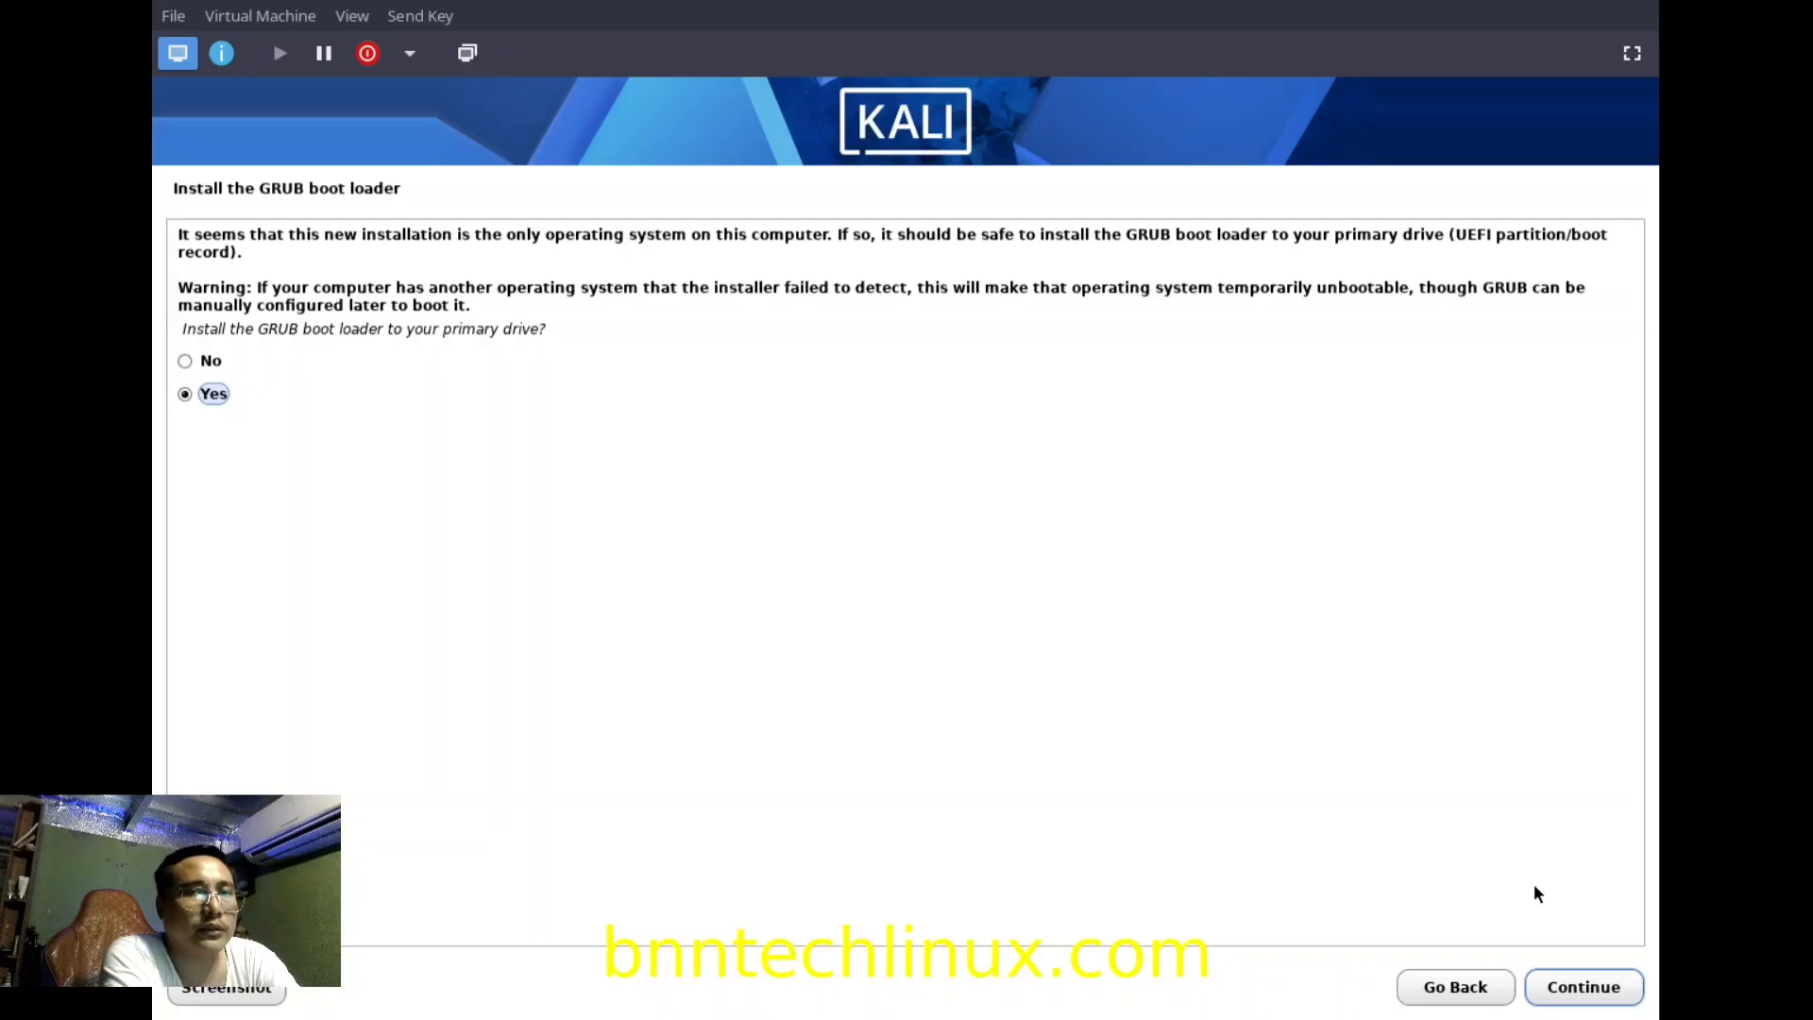
Install the GRUB boot loader onto /dev/vda.
left_click(1586, 985)
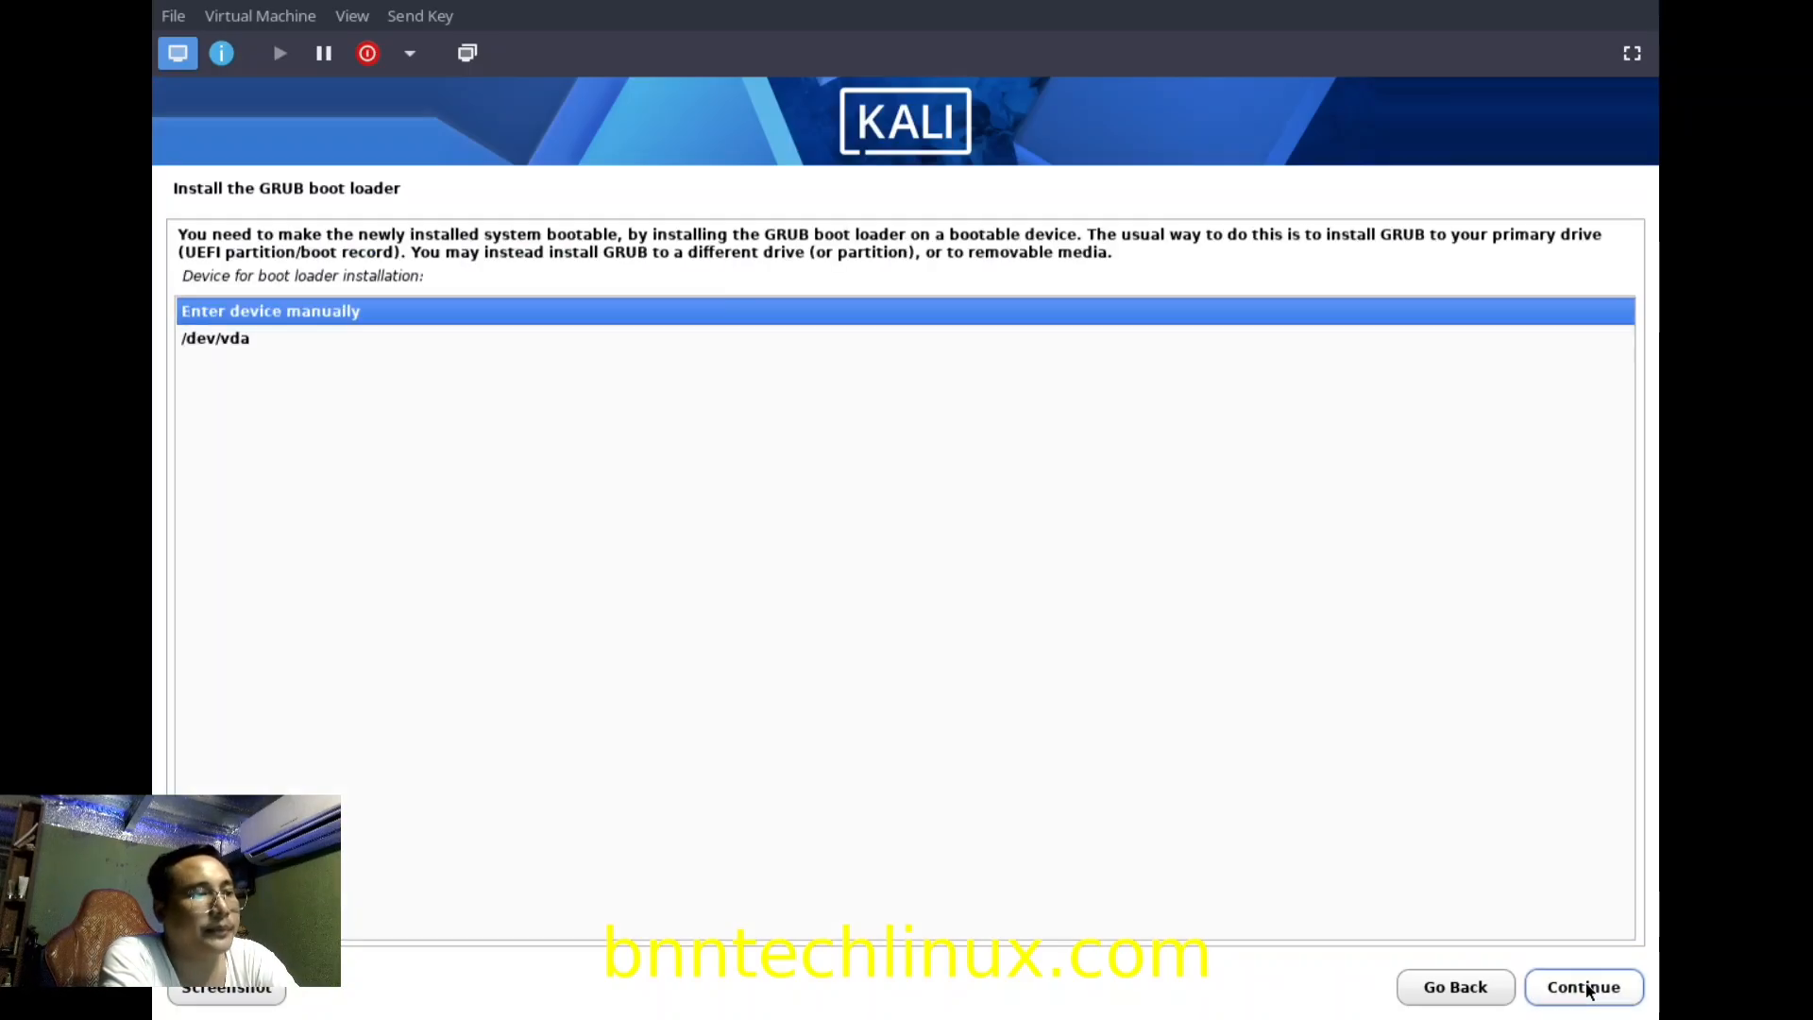
left_click(314, 346)
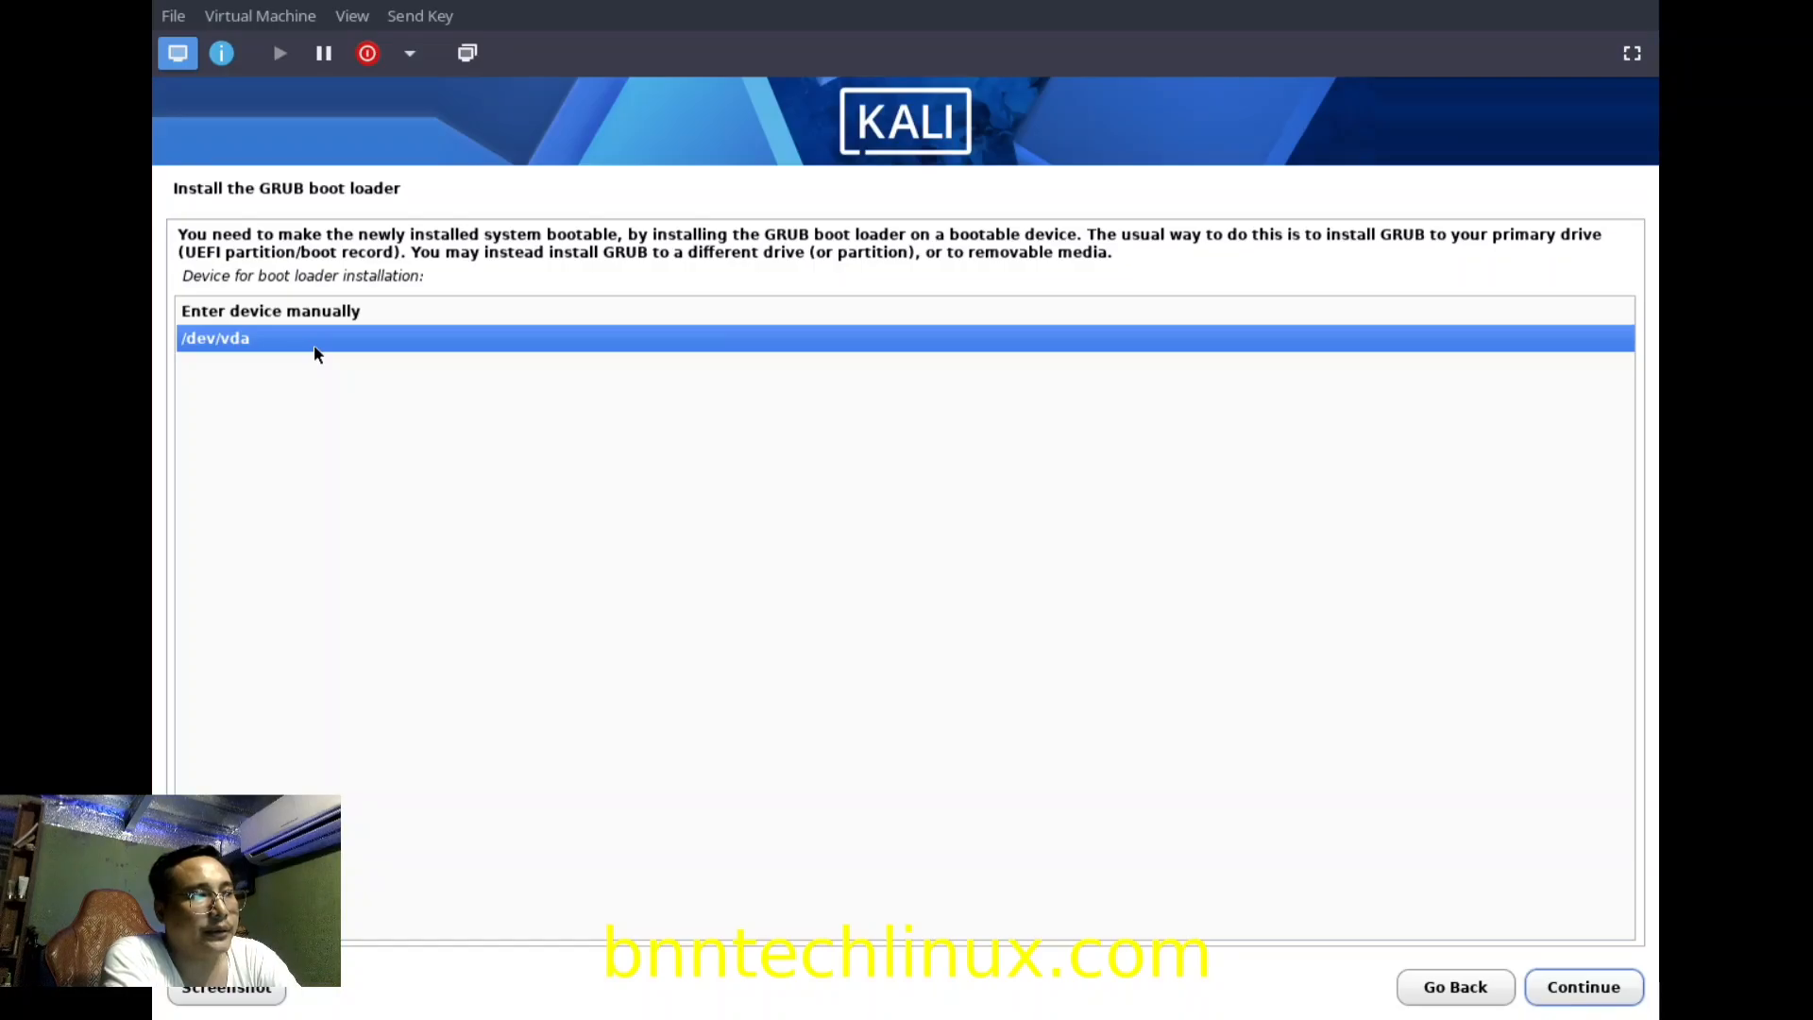
left_click(1612, 992)
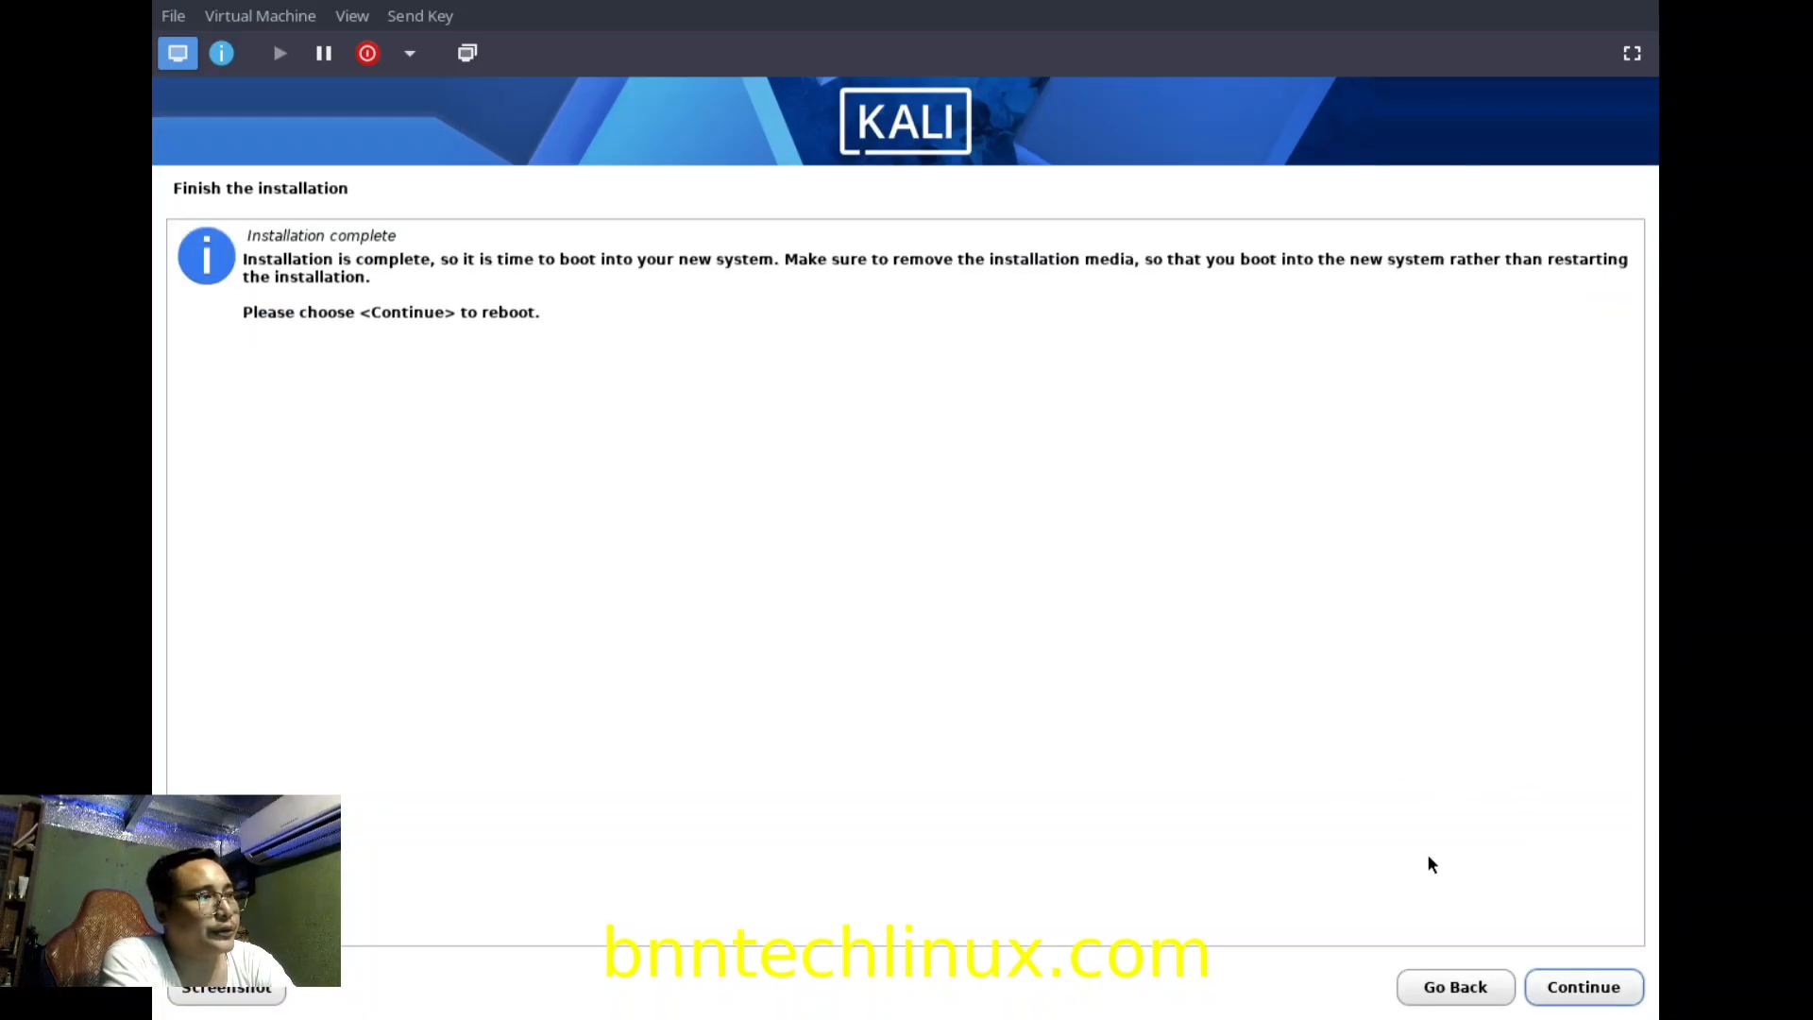
Finish the installation and reboot into the kalipc login screen.
left_click(1598, 992)
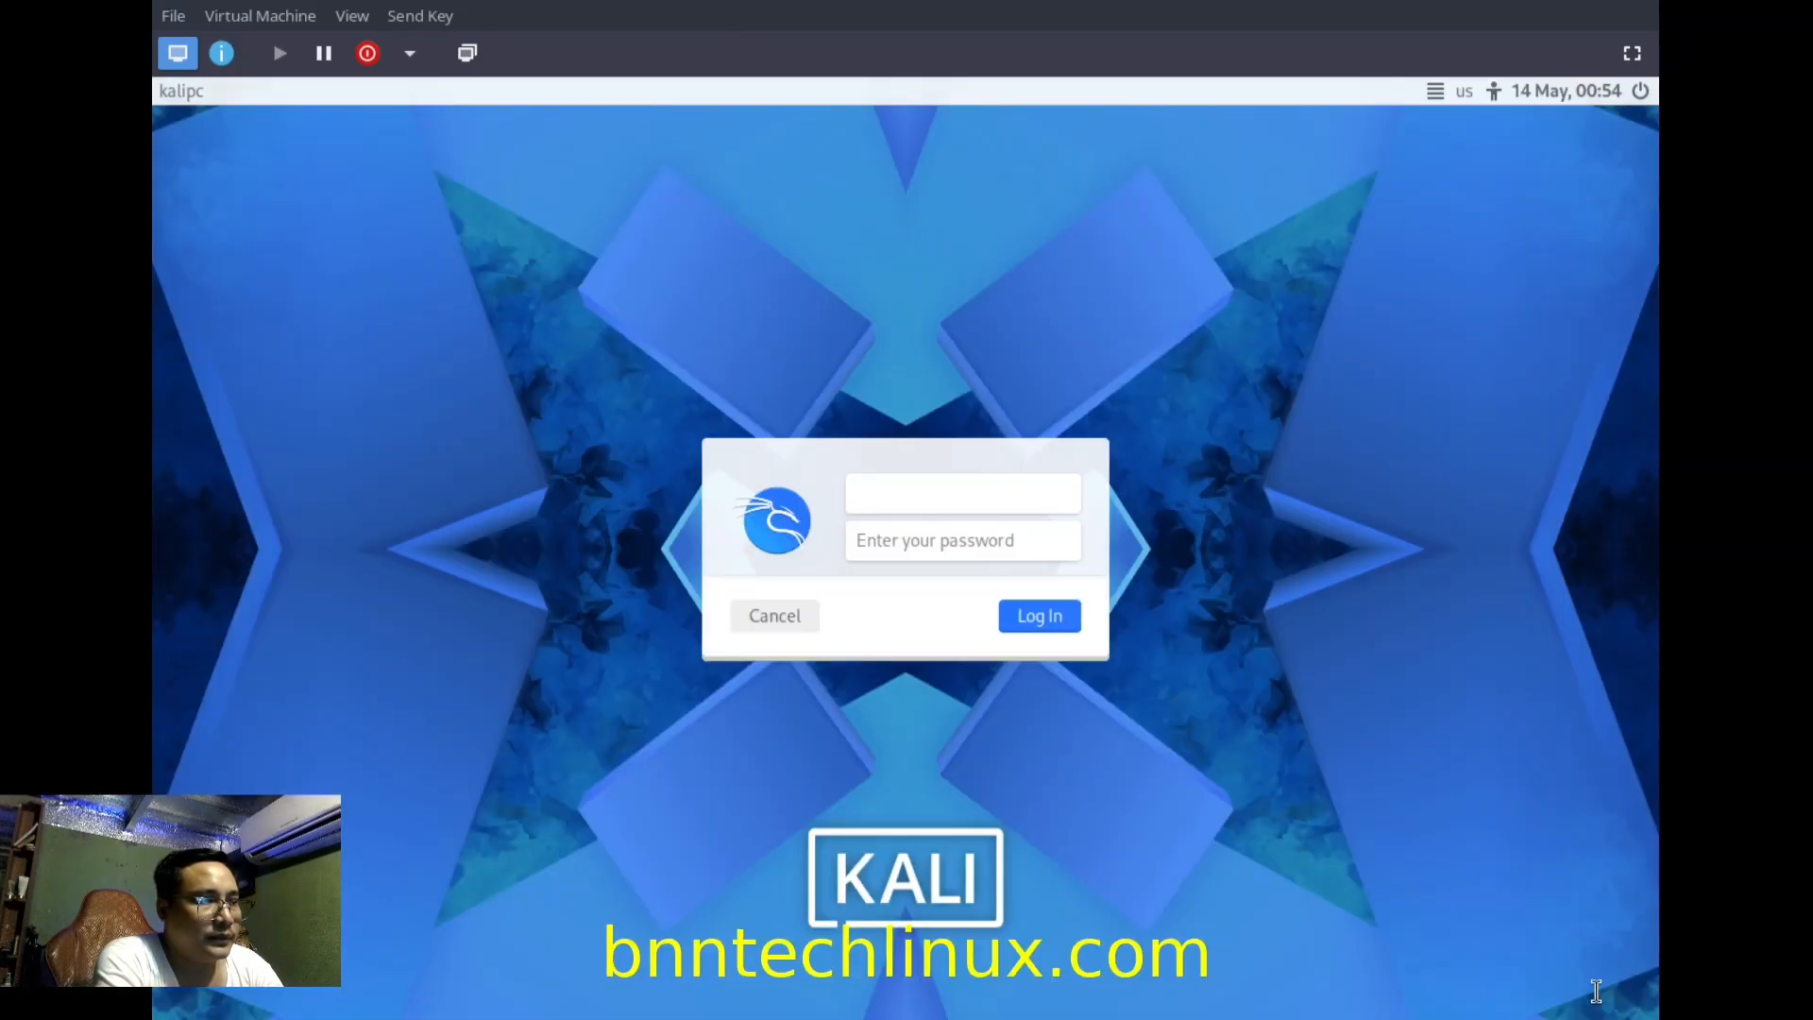
Sign in at the kalipc login screen with the new account's username and password.
type("kalu")
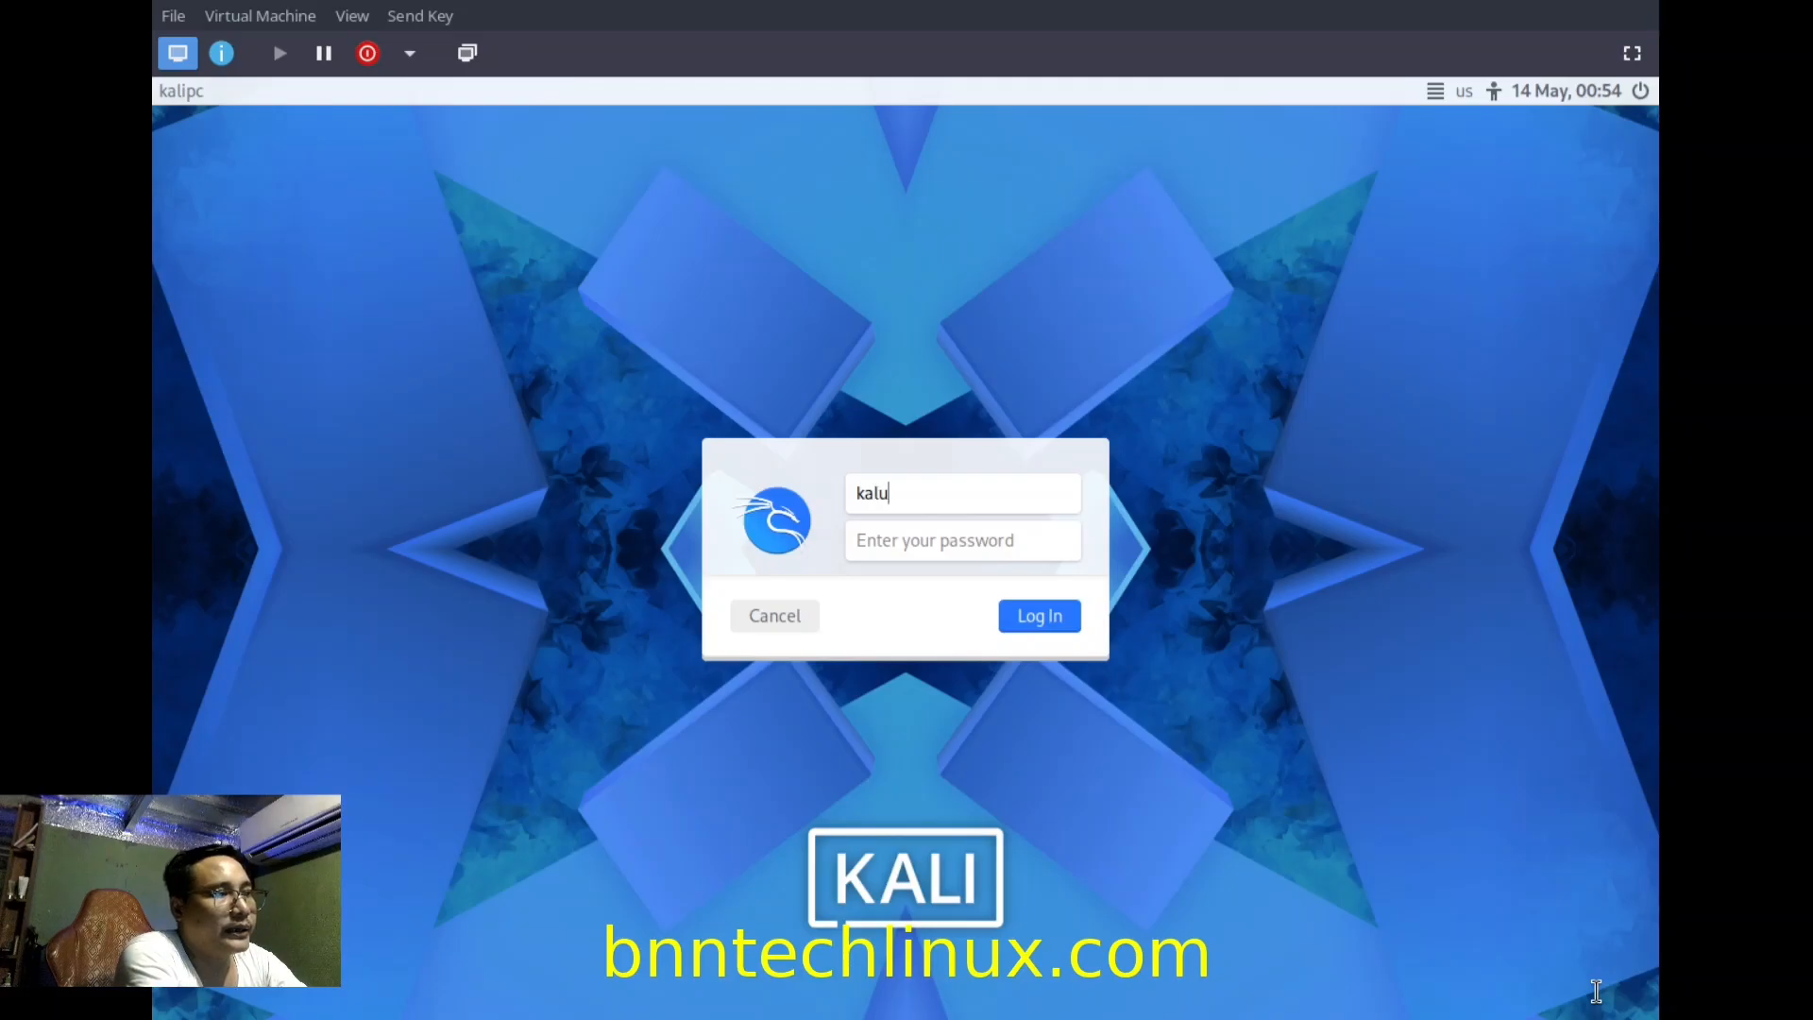
key("BackSpace")
type("iuser")
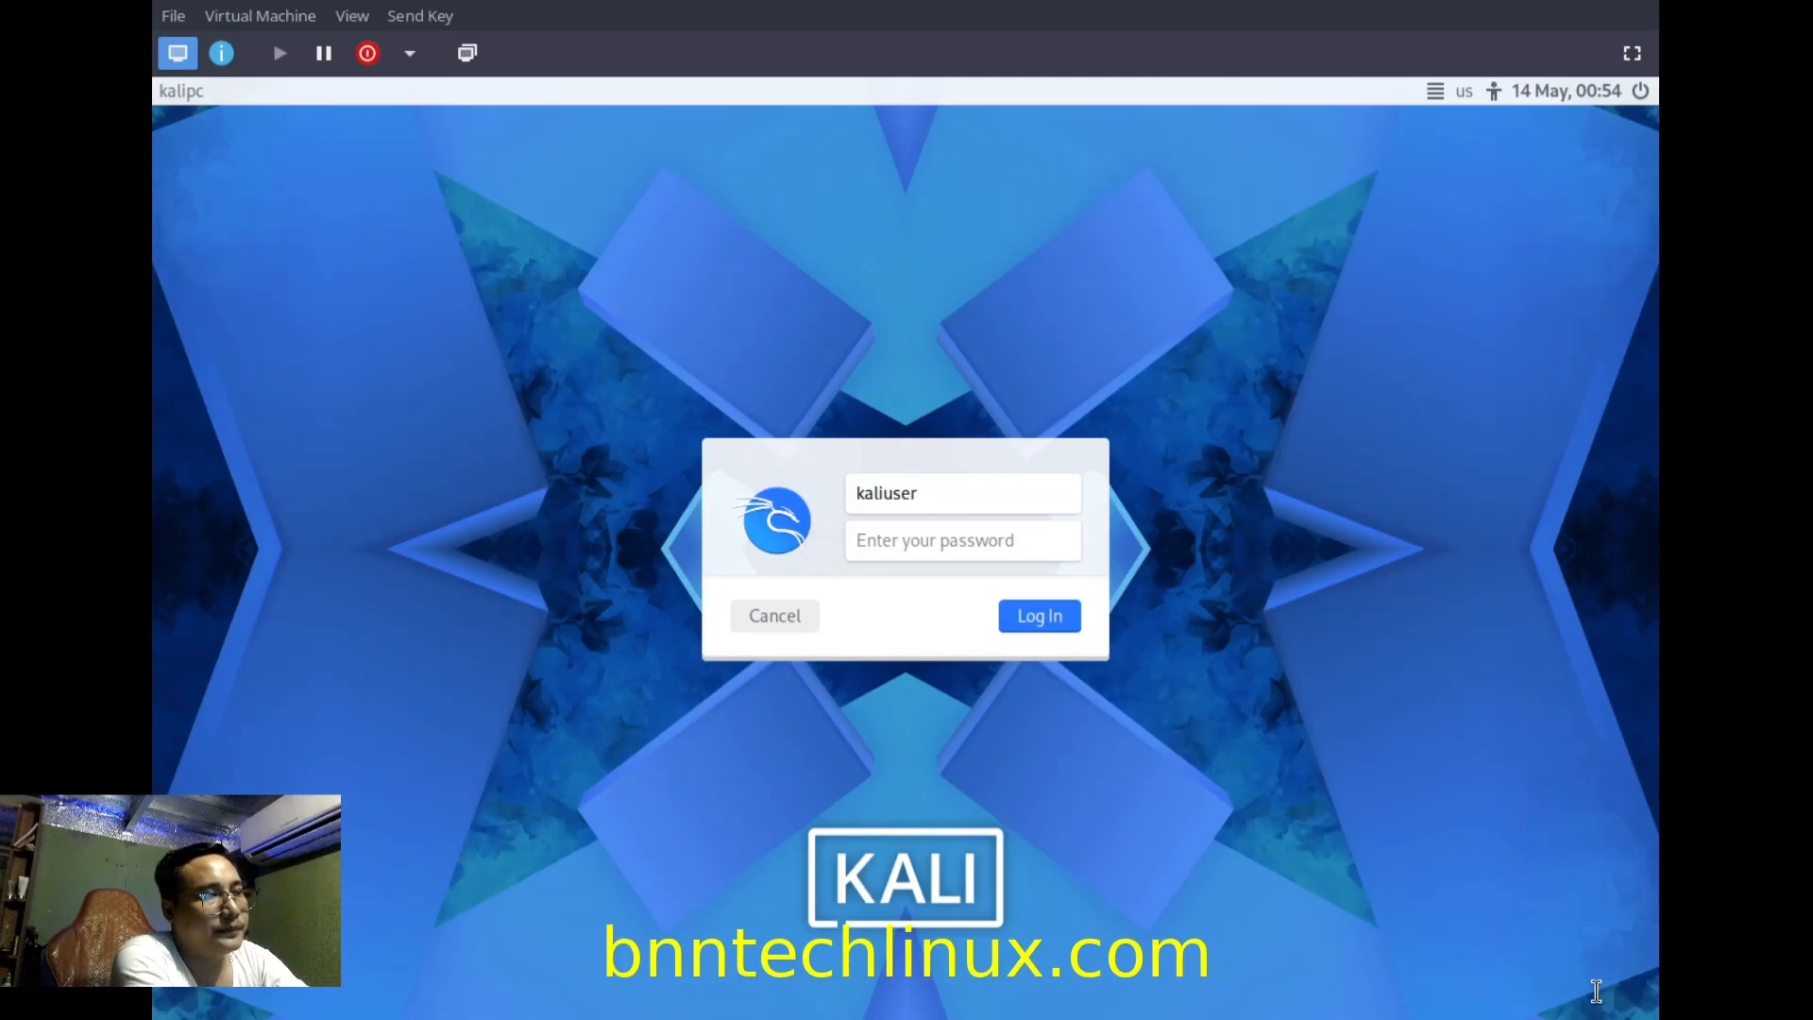
key("Tab")
type("kali123")
key("Return")
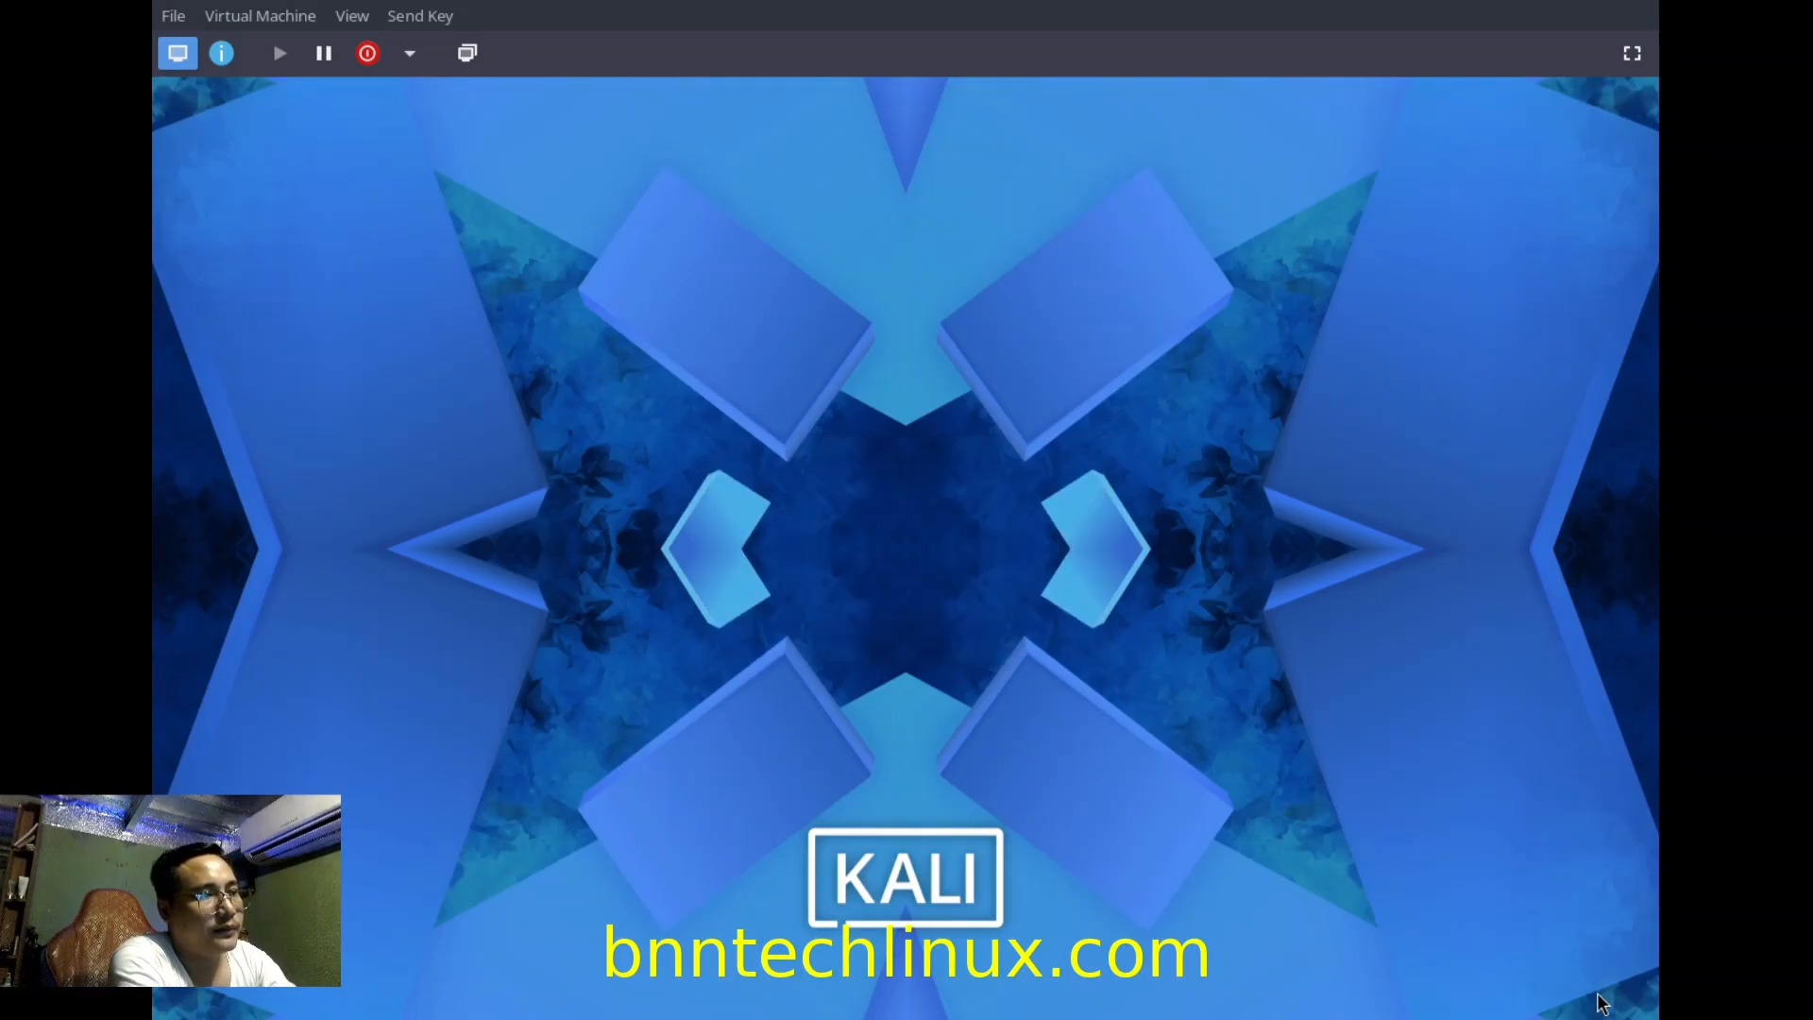